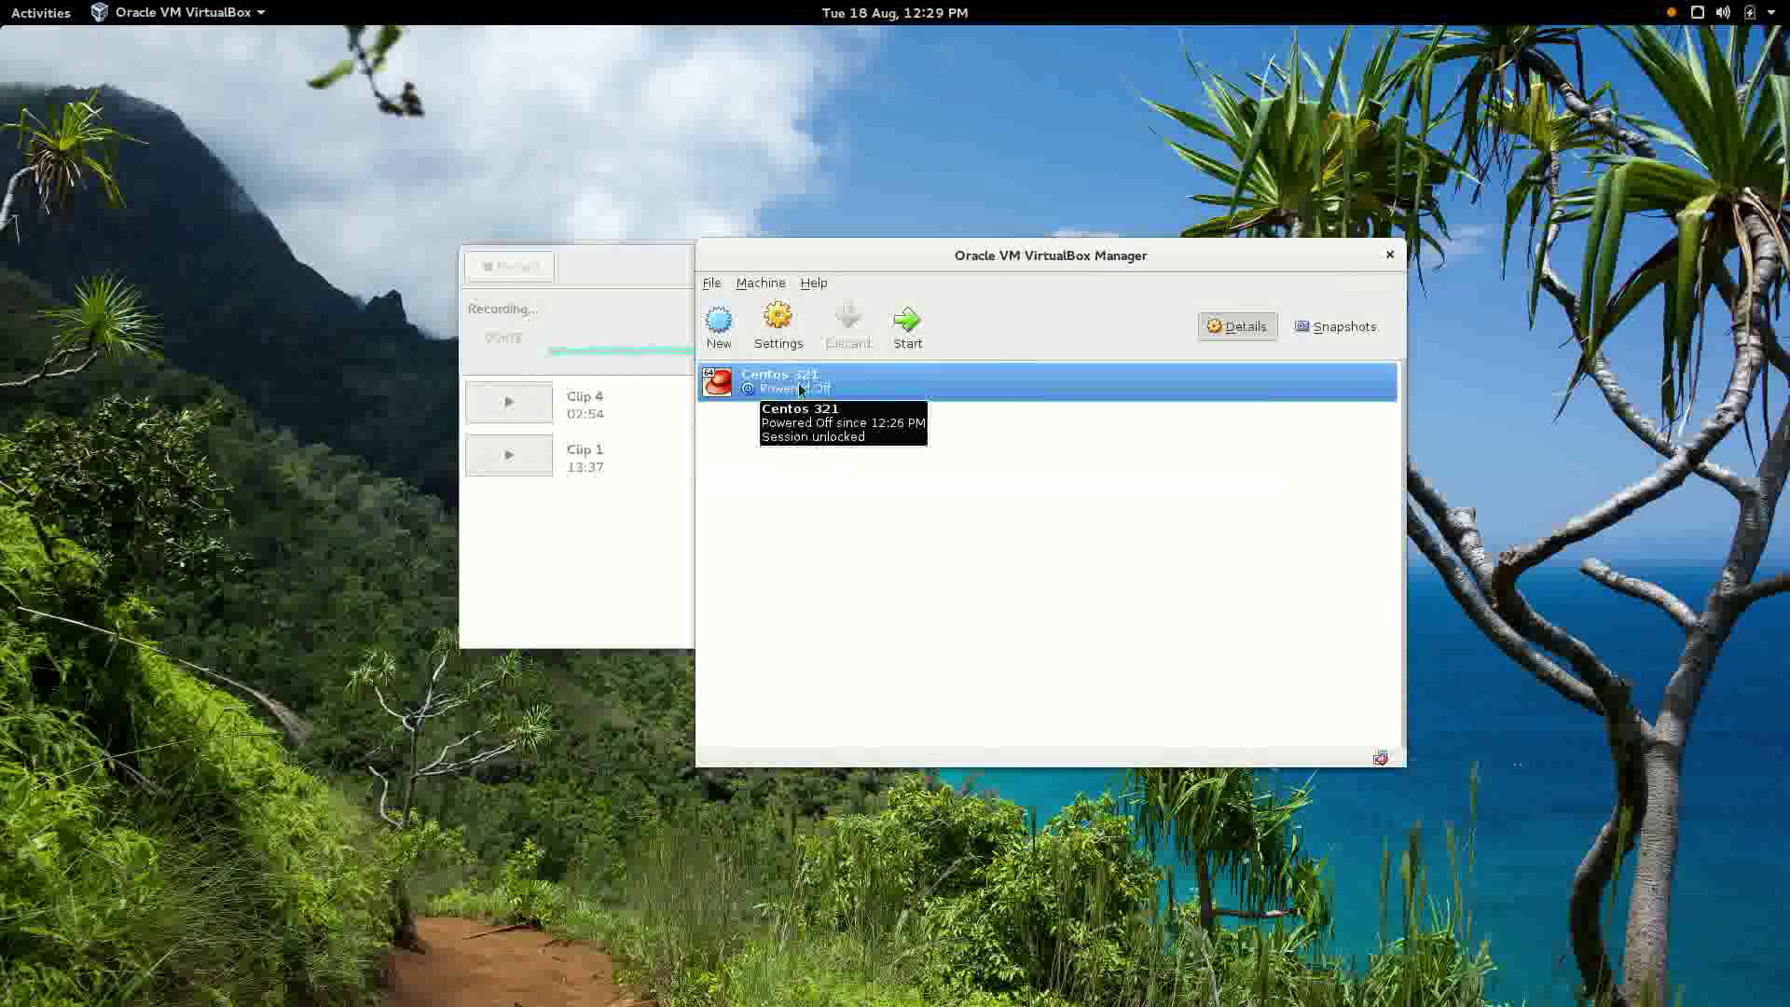
Create a new VM named Centos 2, Red Hat (64-bit), with 1024 MB of memory.
left_click(719, 323)
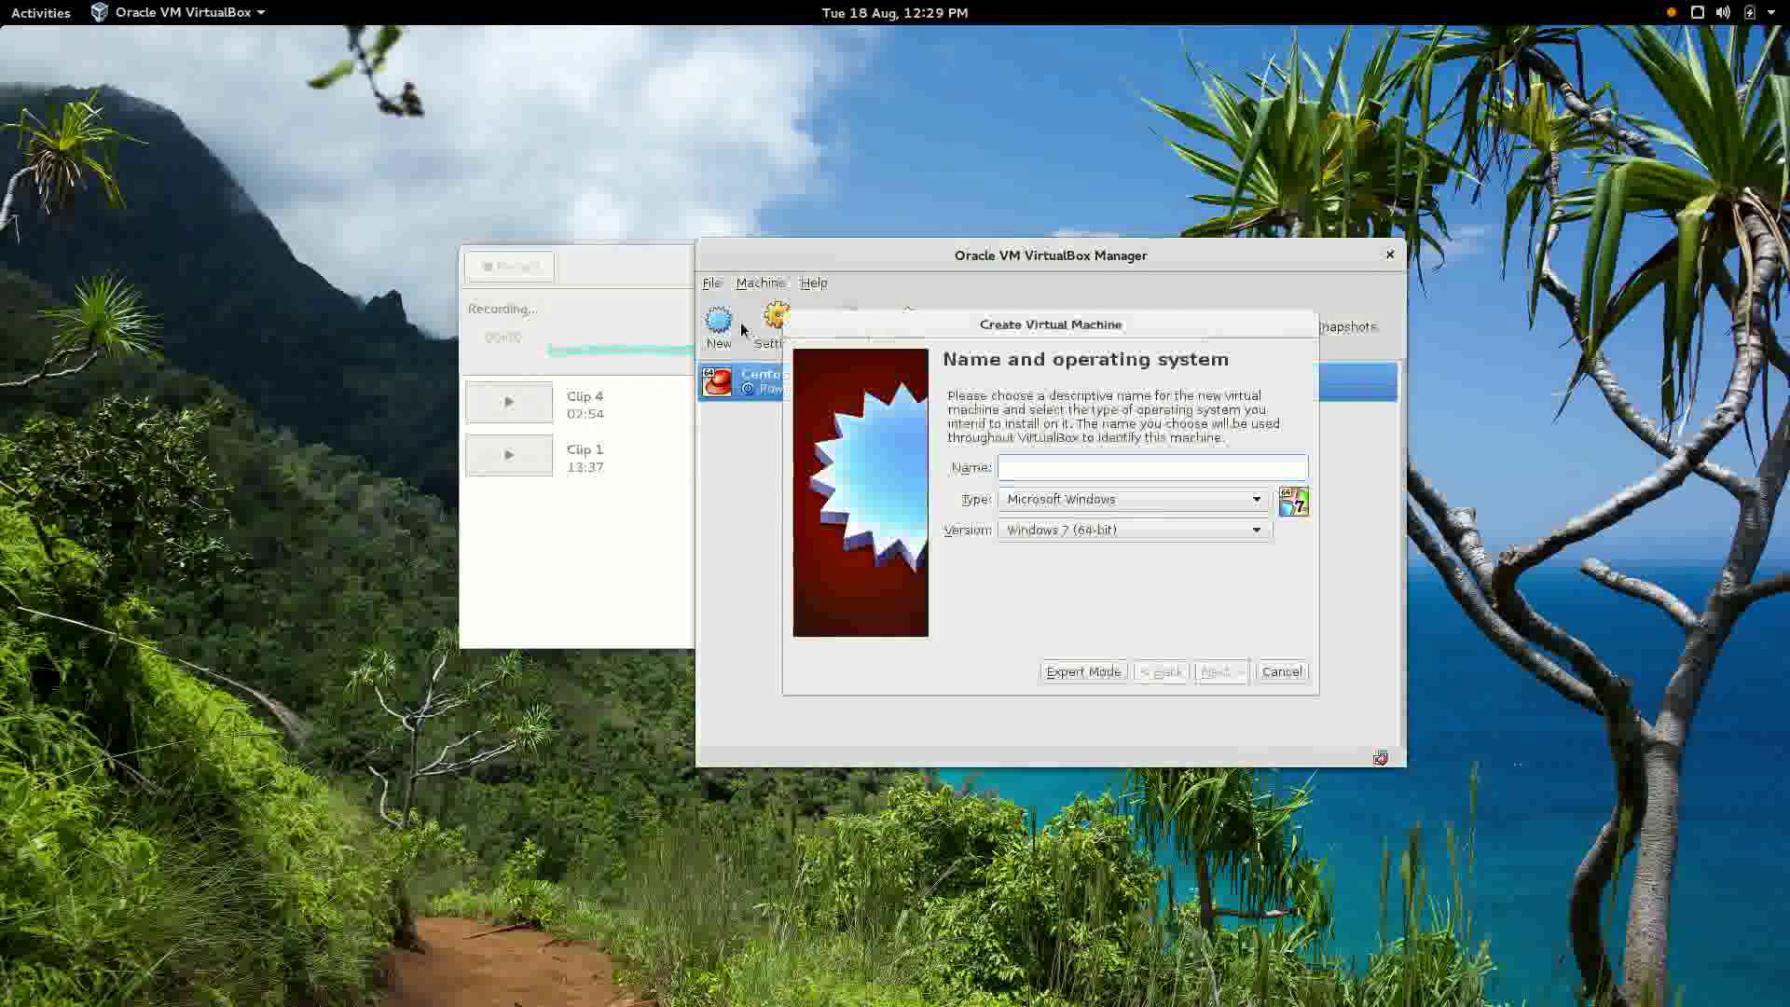
type("Centos 2")
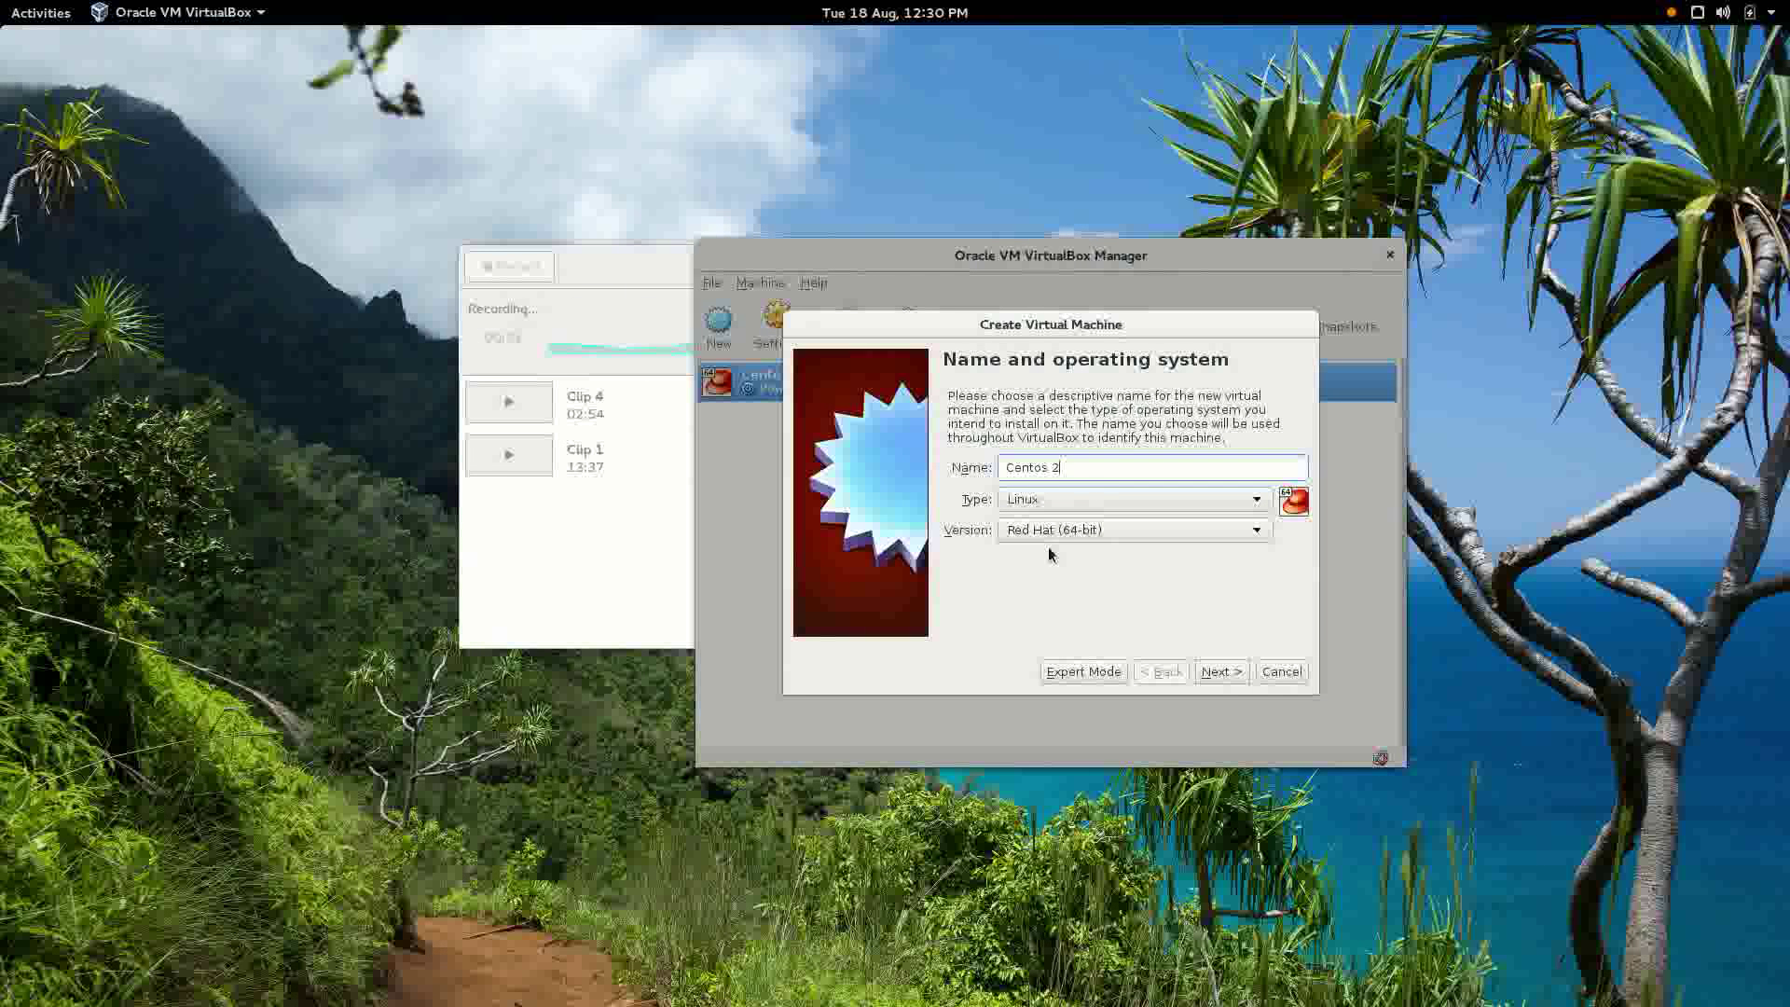
left_click(1221, 673)
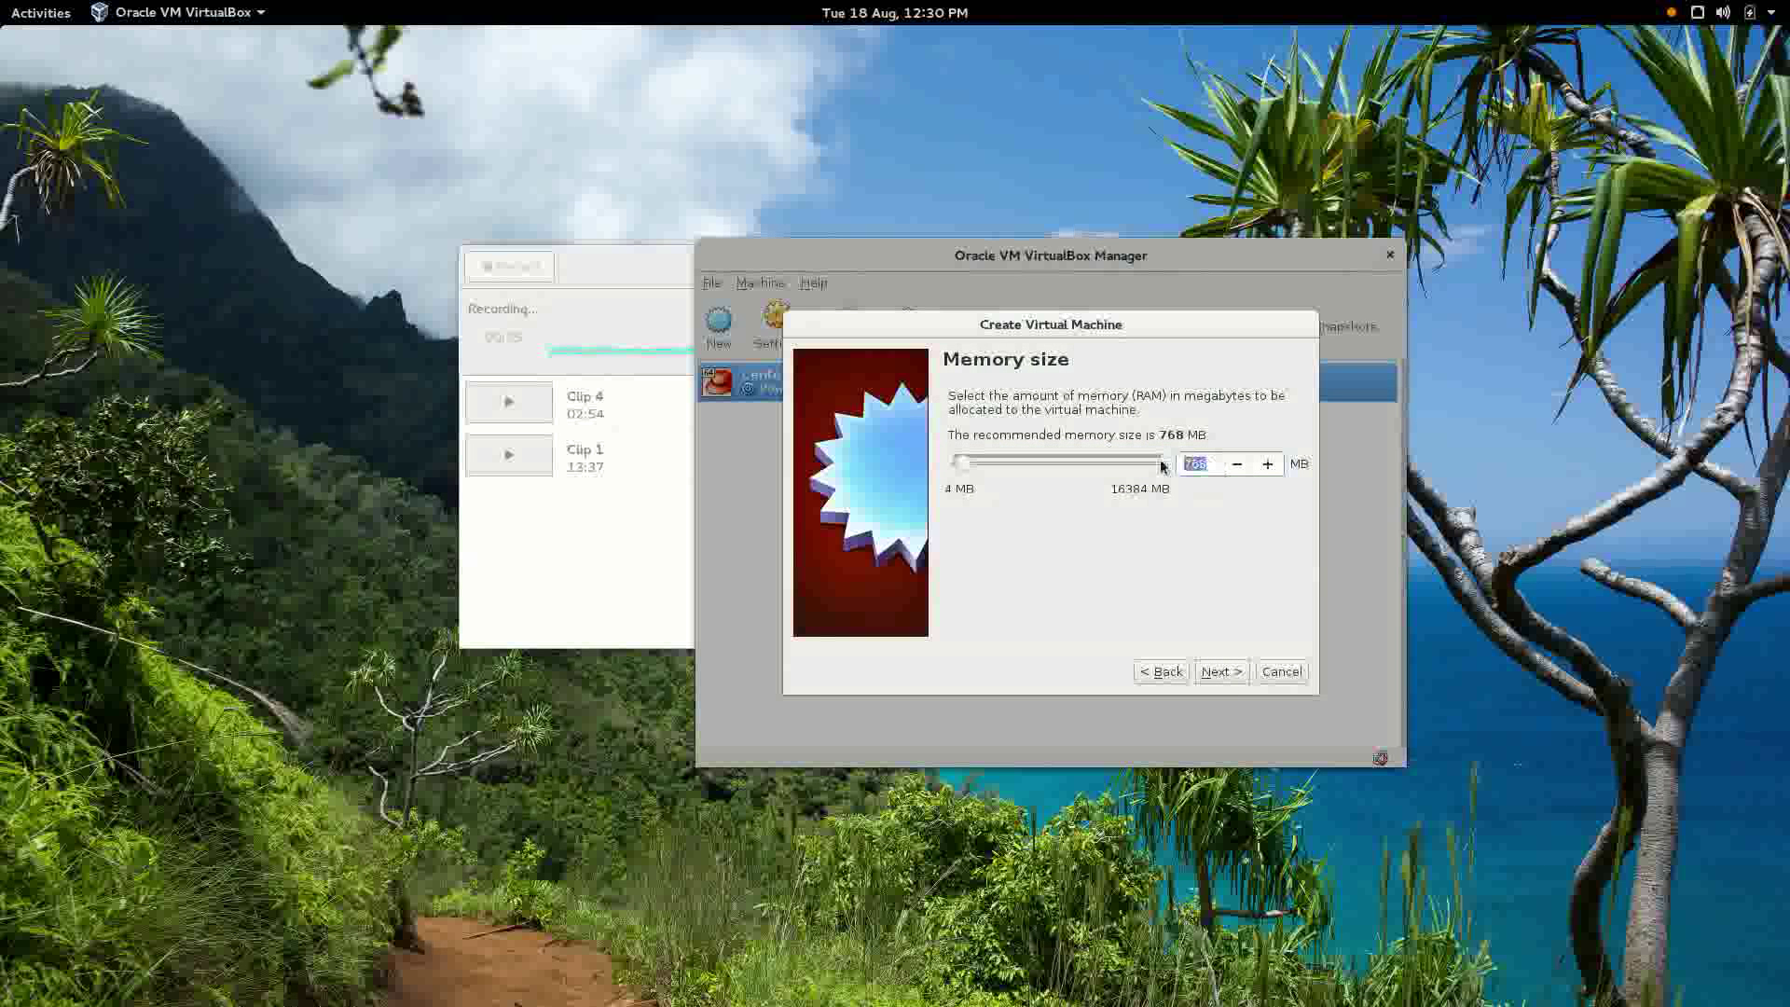
type("1024")
left_click(1221, 680)
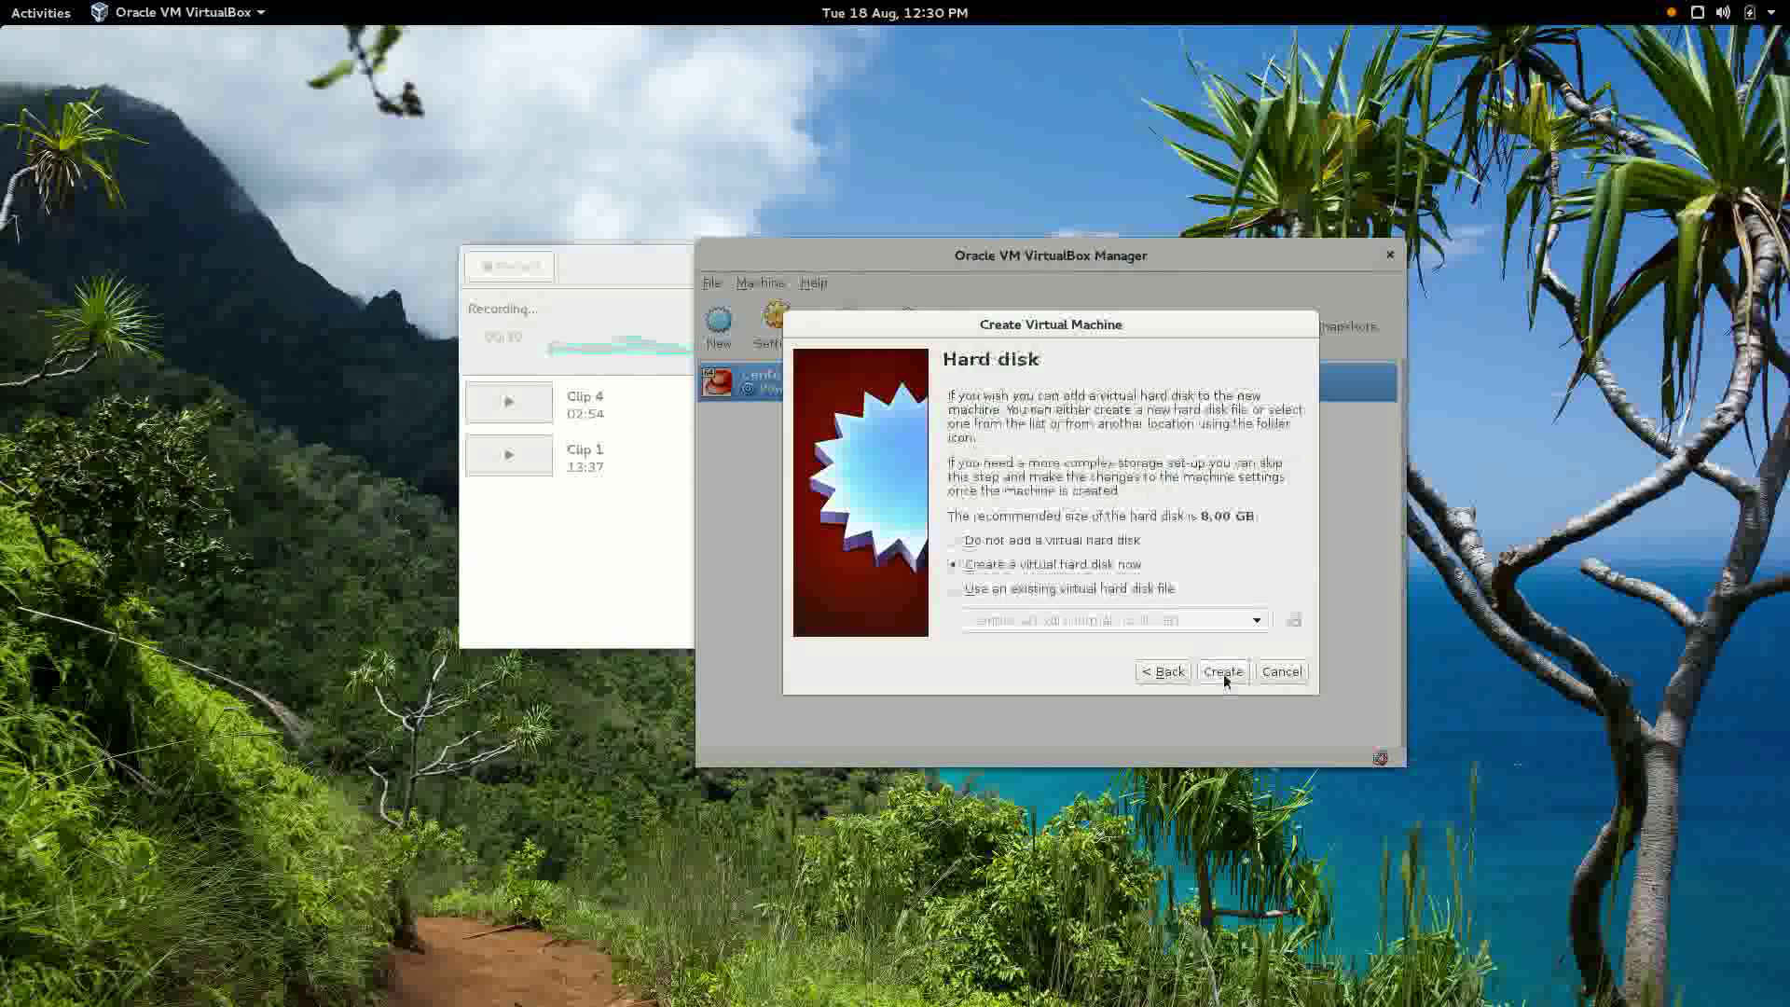
Give Centos 2 a new 12 GB dynamically allocated VDI hard disk.
left_click(1228, 683)
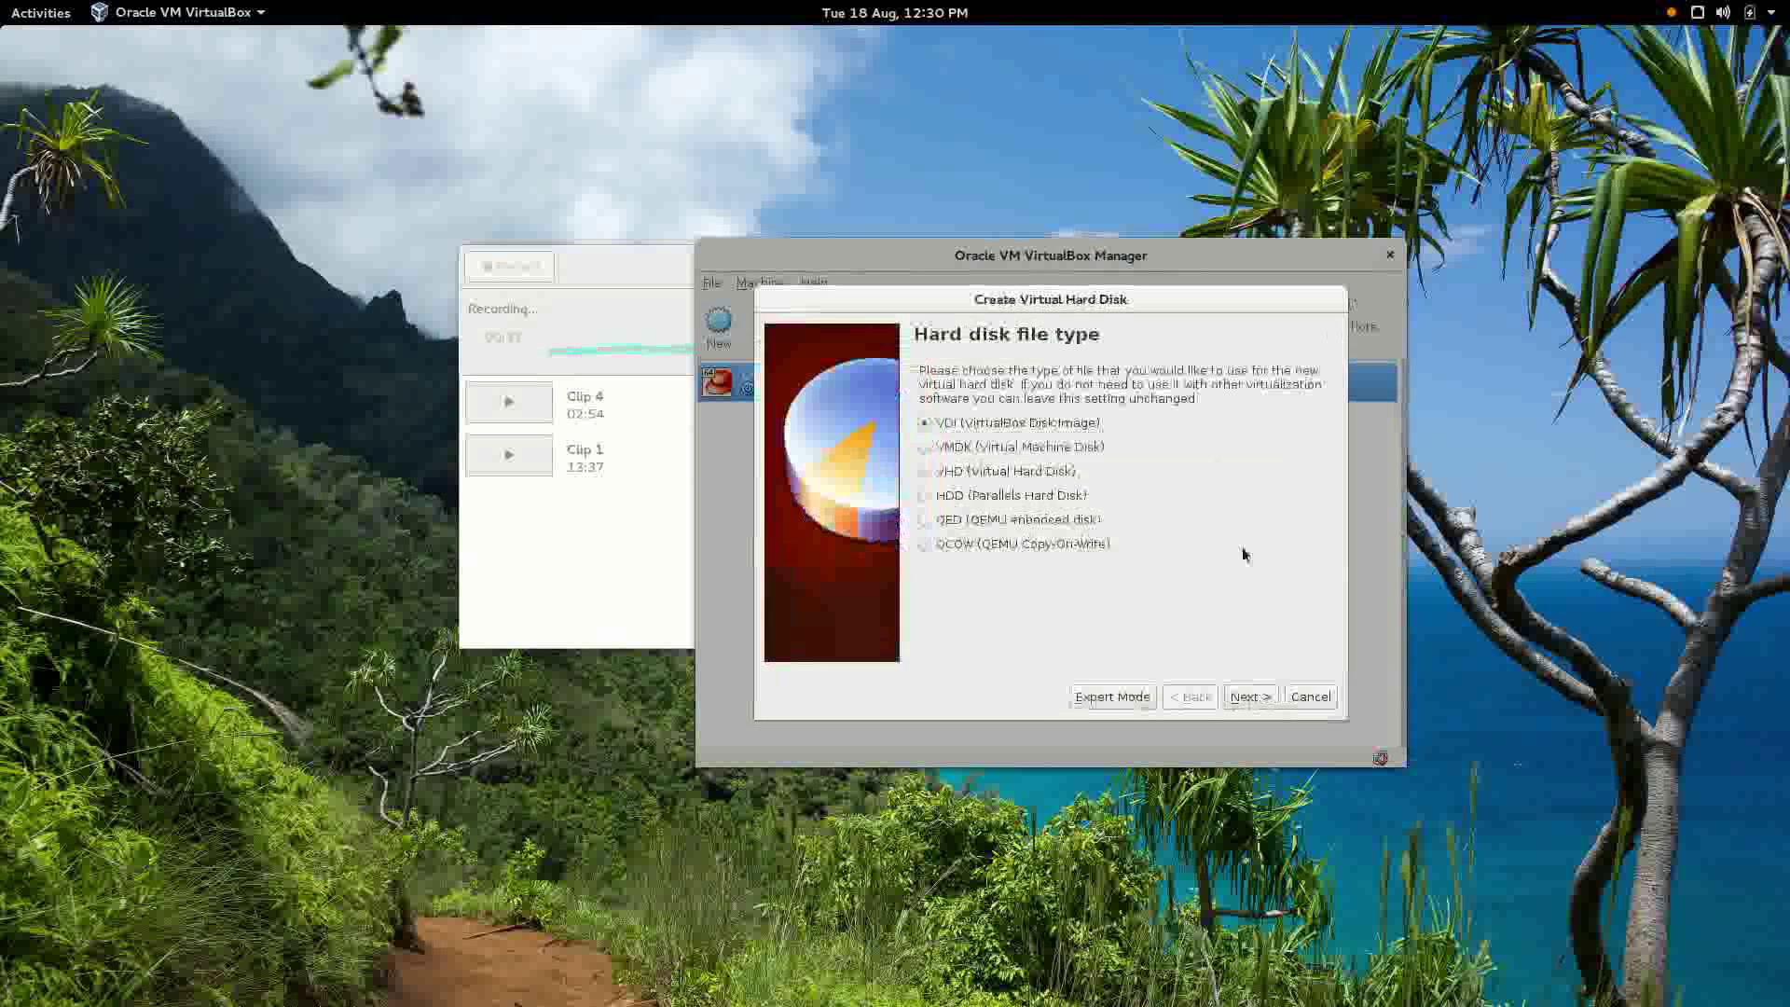
left_click(1250, 699)
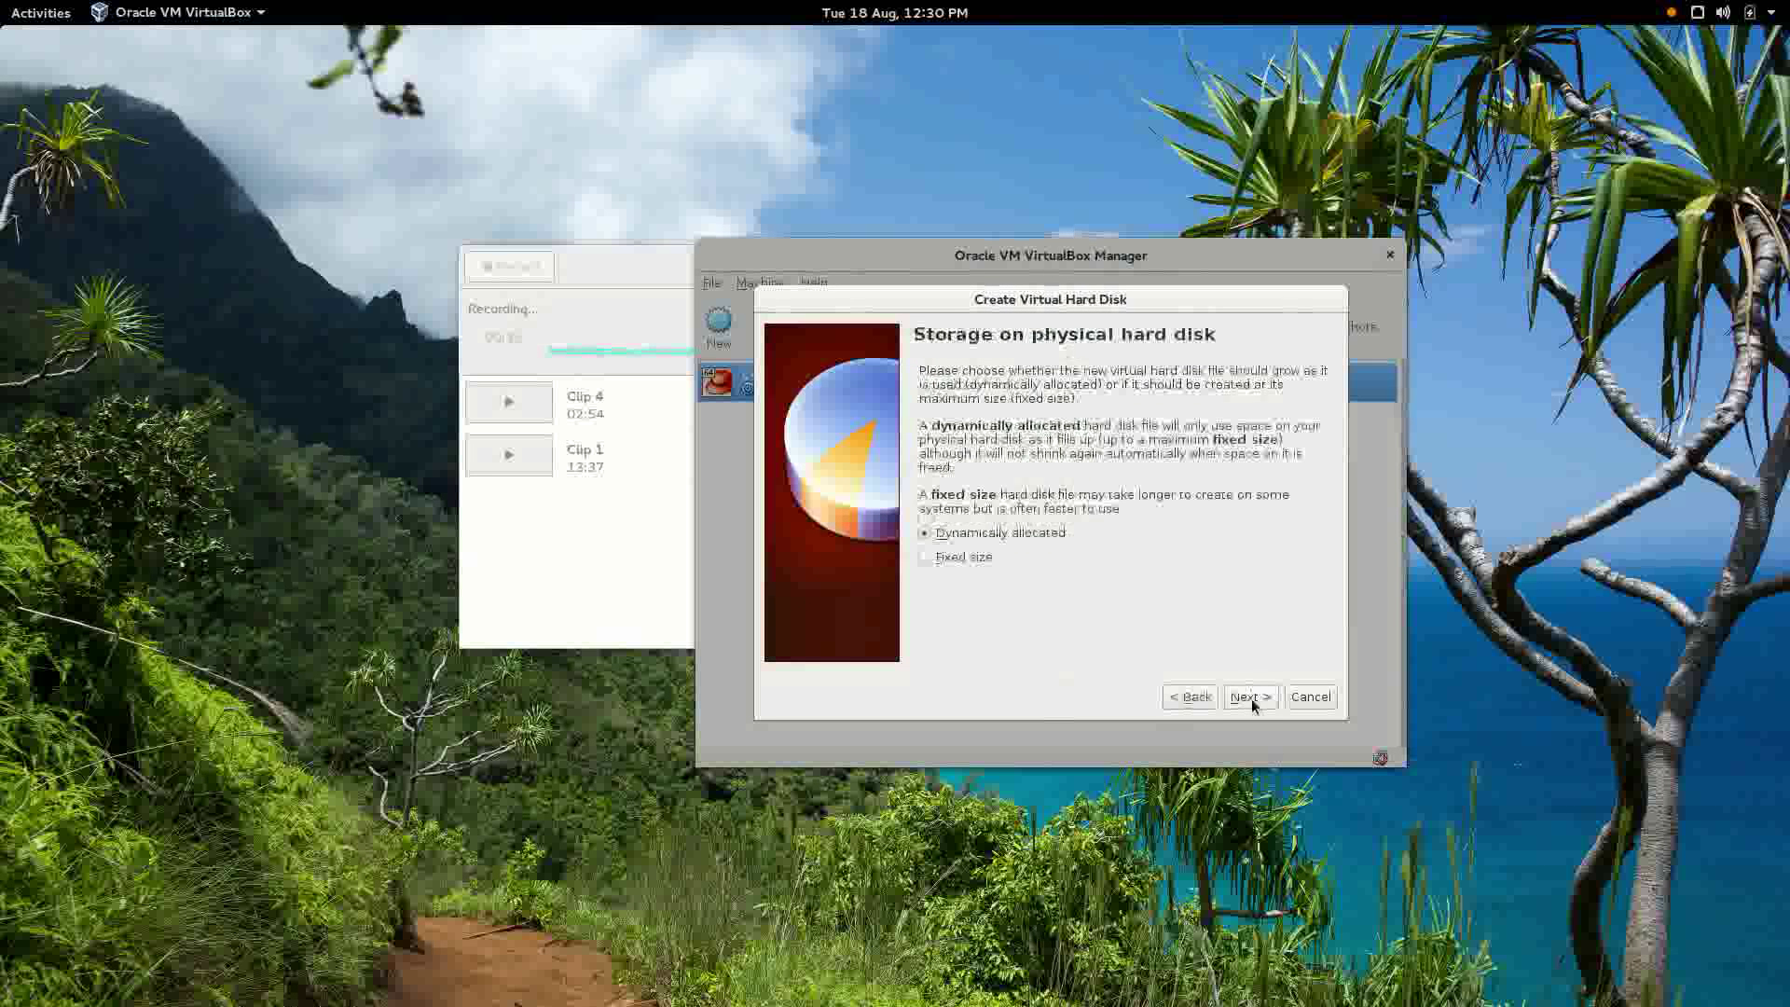
left_click(1250, 697)
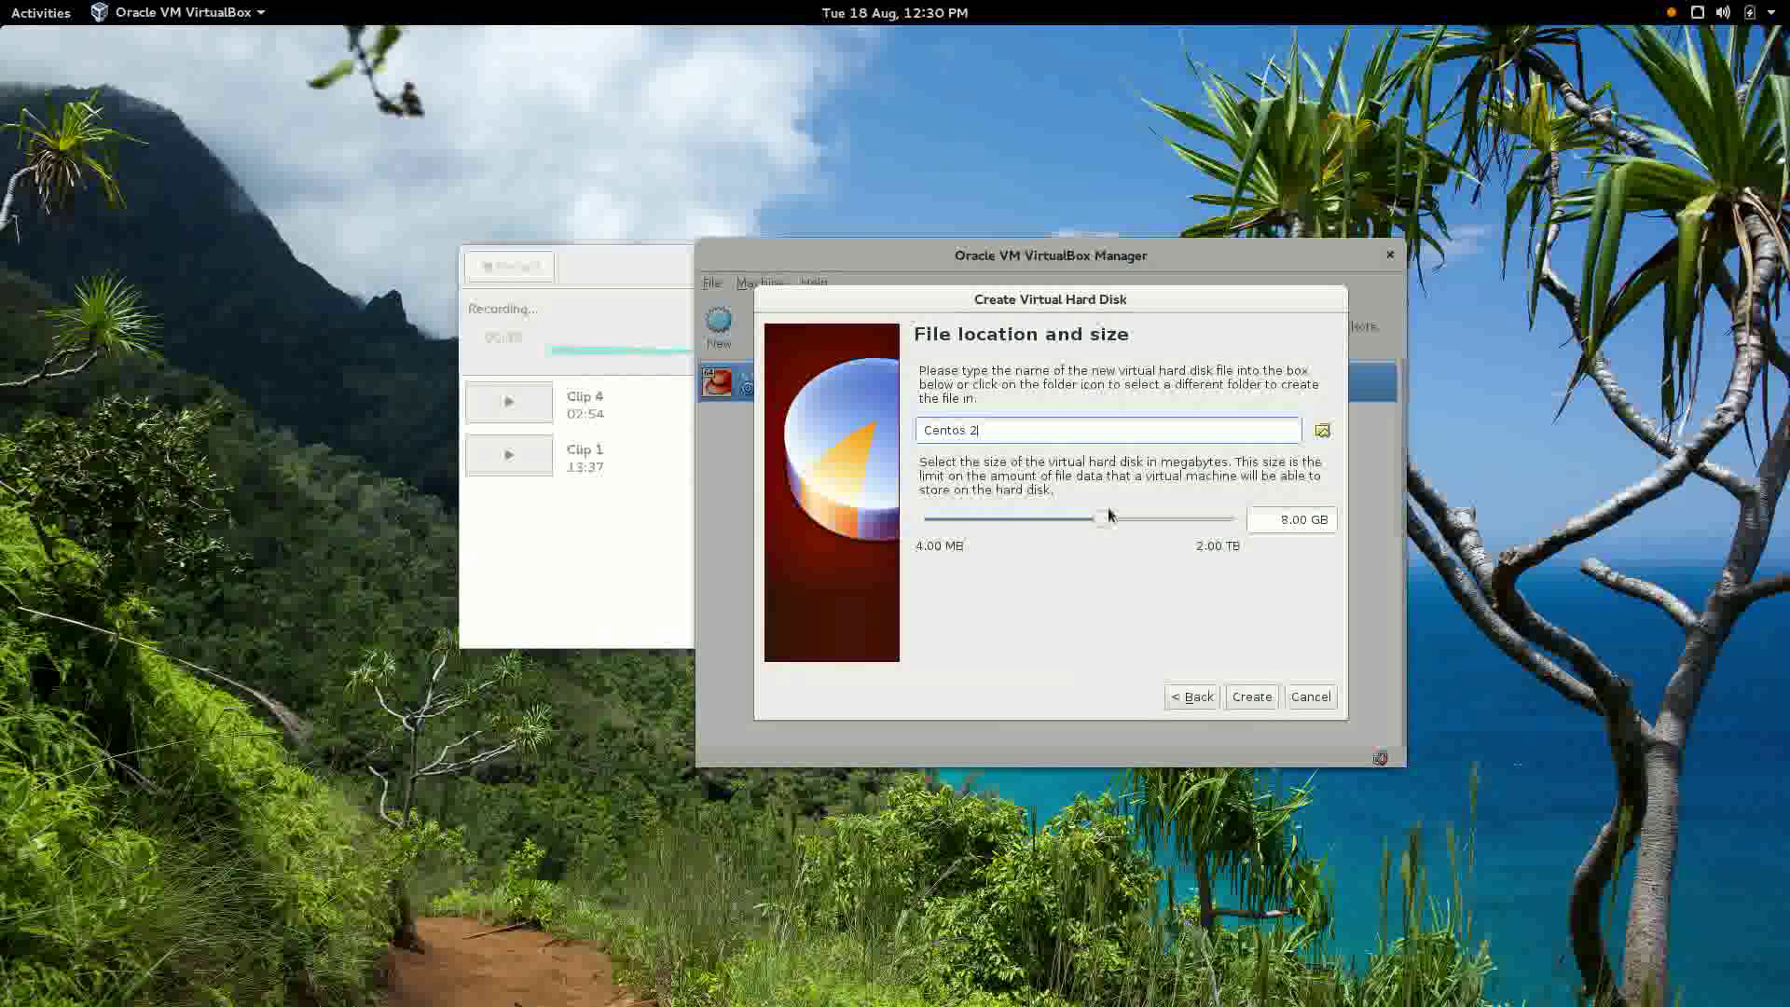
left_click(1300, 529)
key("Delete")
type("12")
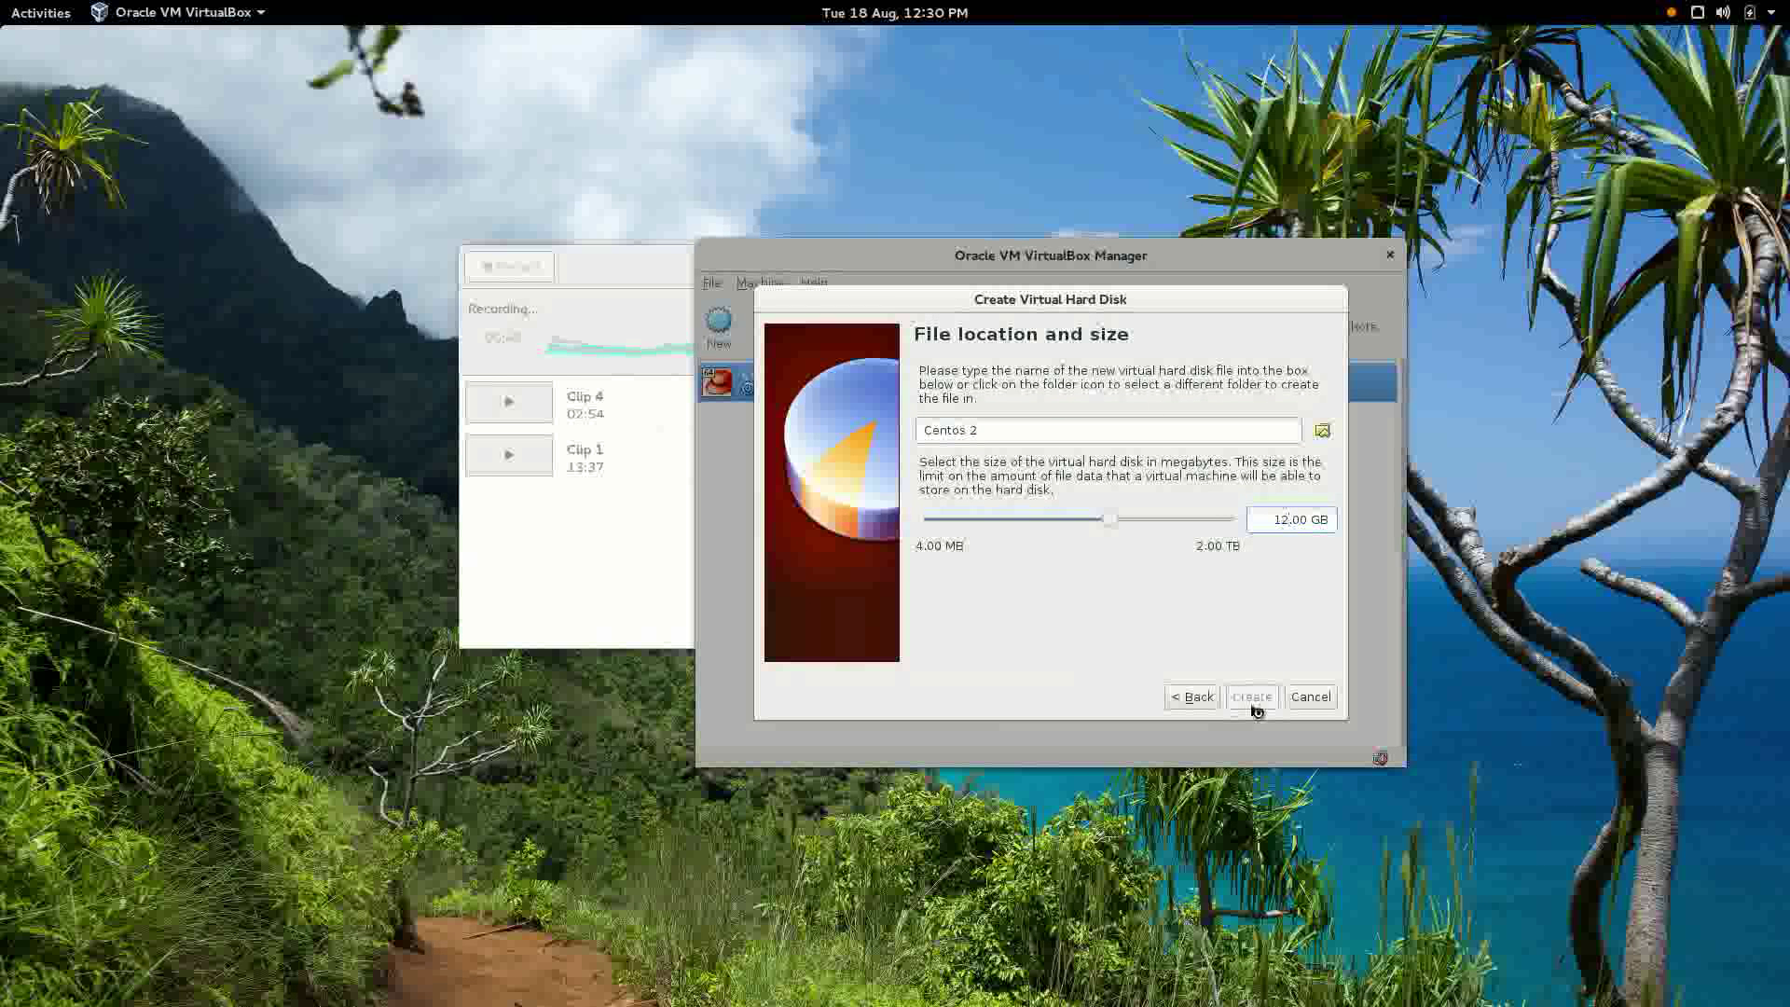
left_click(1252, 701)
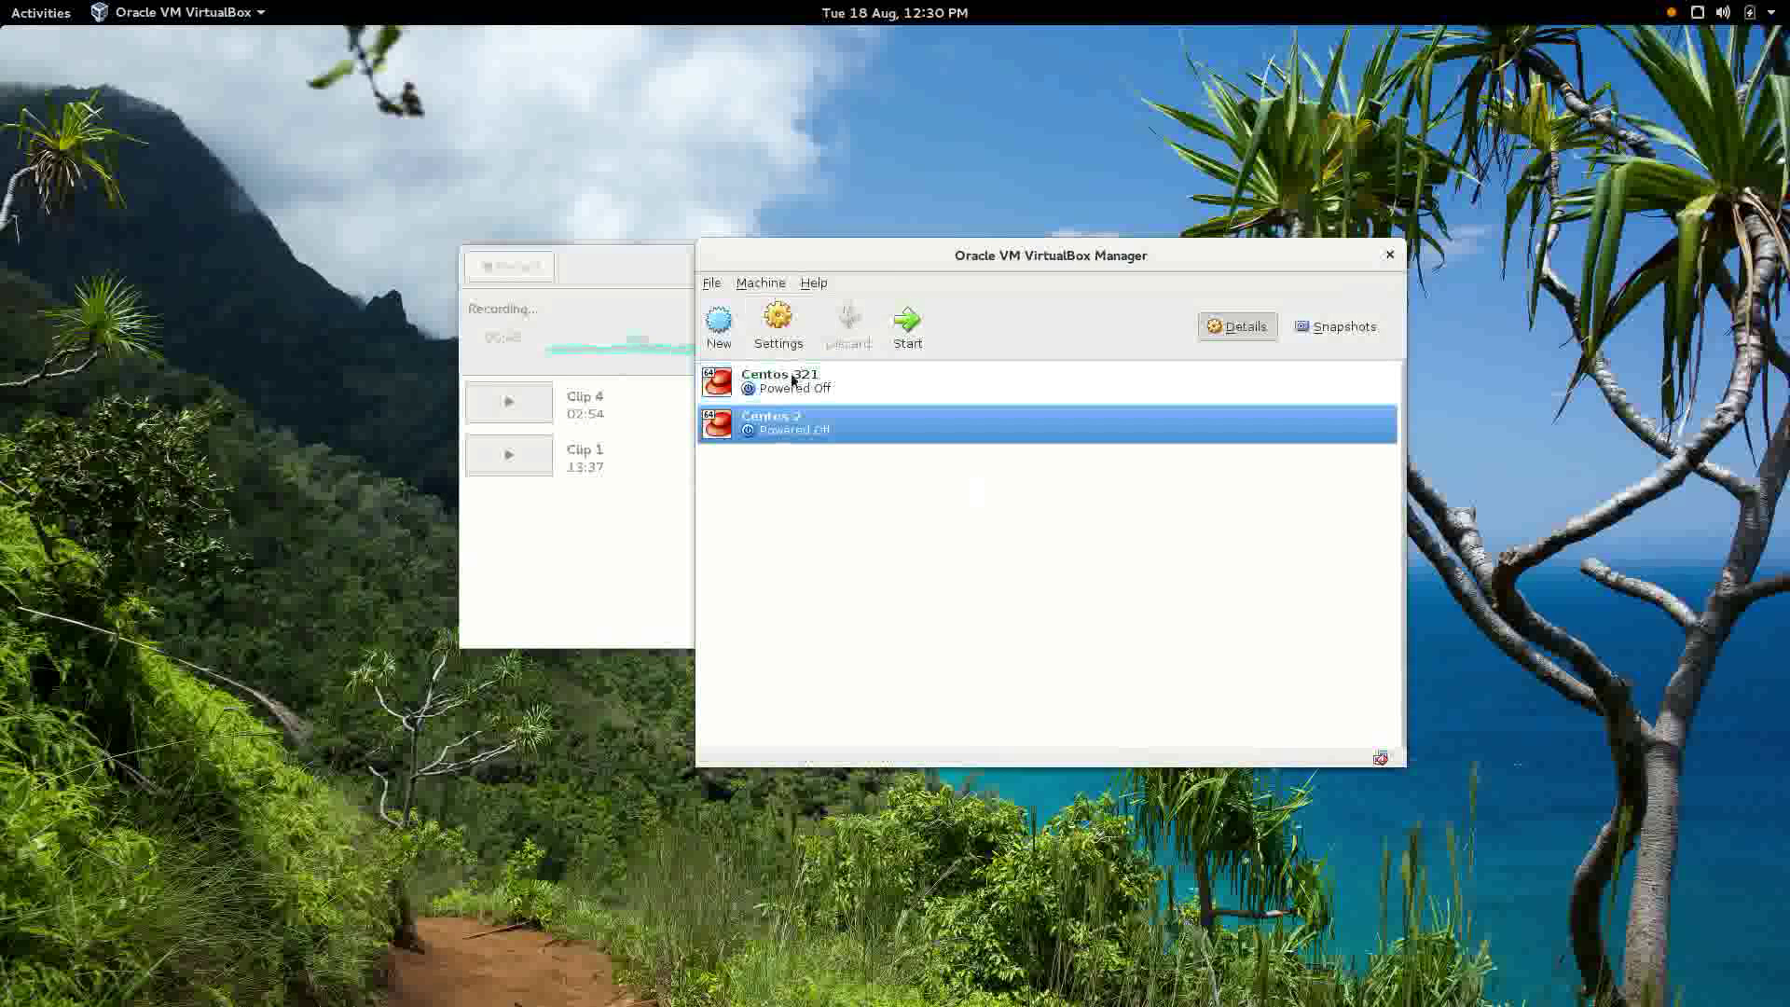
Load CentOS-7-x86_64-DVD-1503-01.iso into Centos 2's empty optical drive and start the VM.
left_click(778, 326)
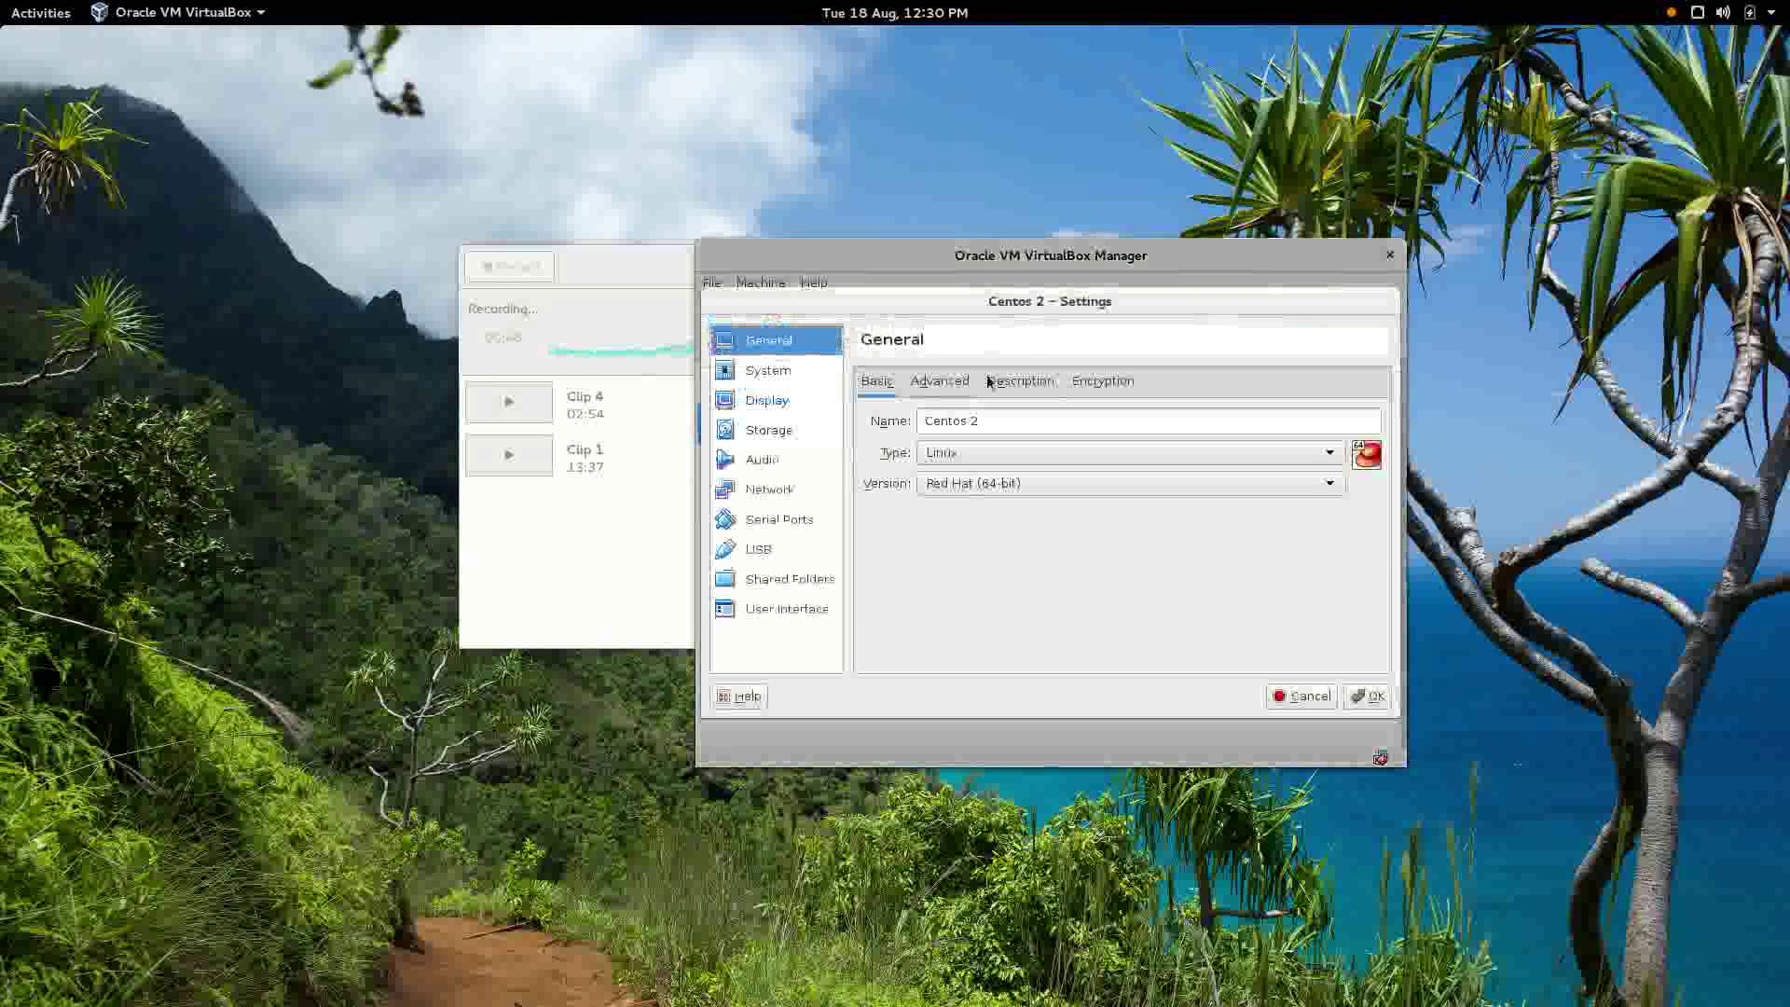
left_click(783, 430)
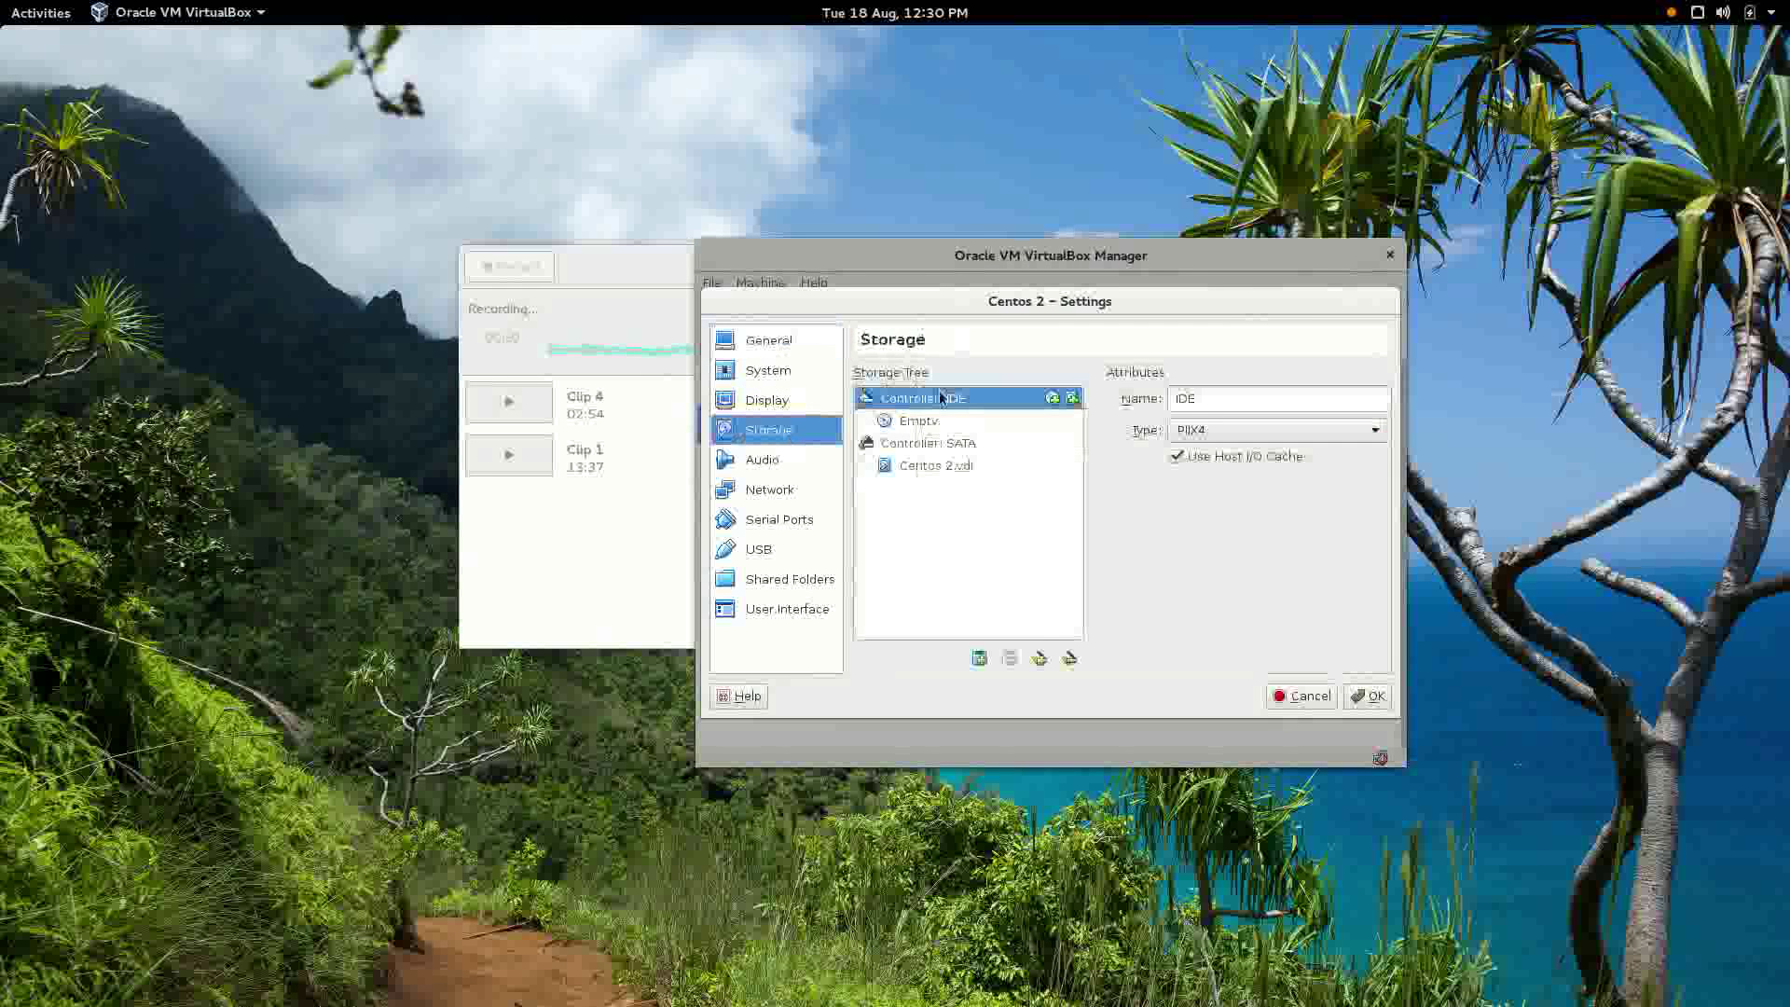
mouse_move(890, 310)
left_mouse_down()
mouse_move(954, 312)
mouse_move(912, 313)
left_mouse_up()
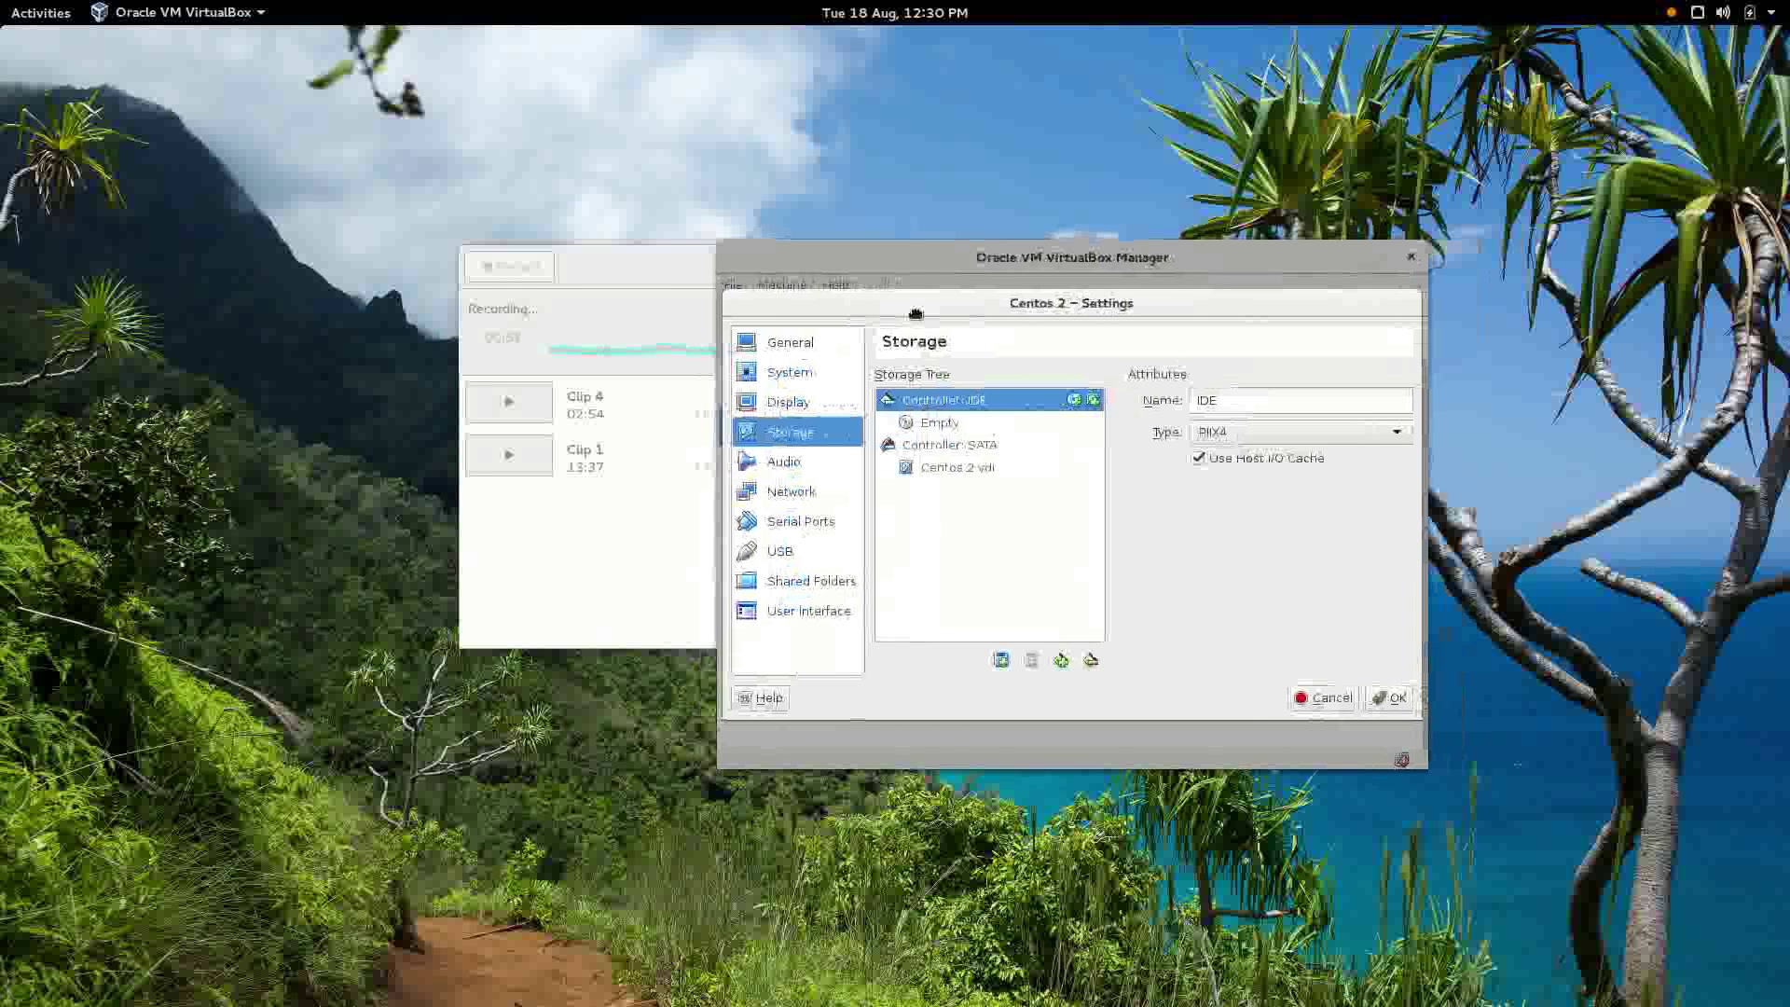
left_click(953, 428)
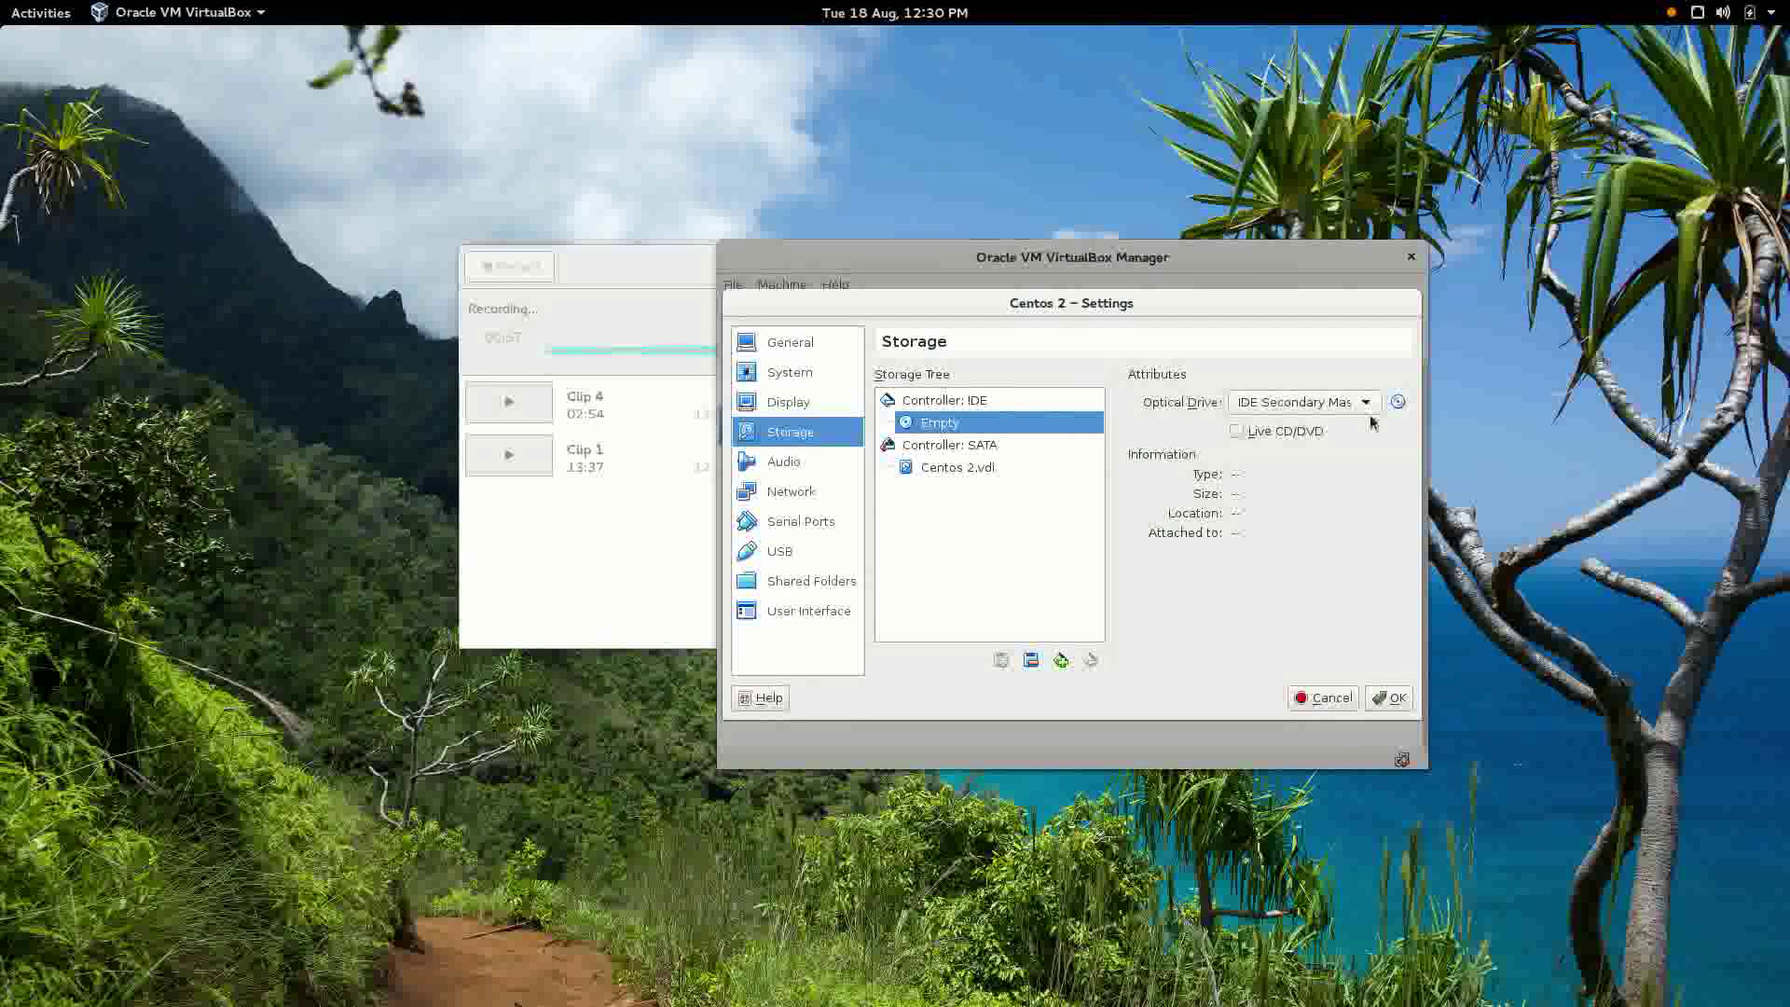
left_click(1401, 408)
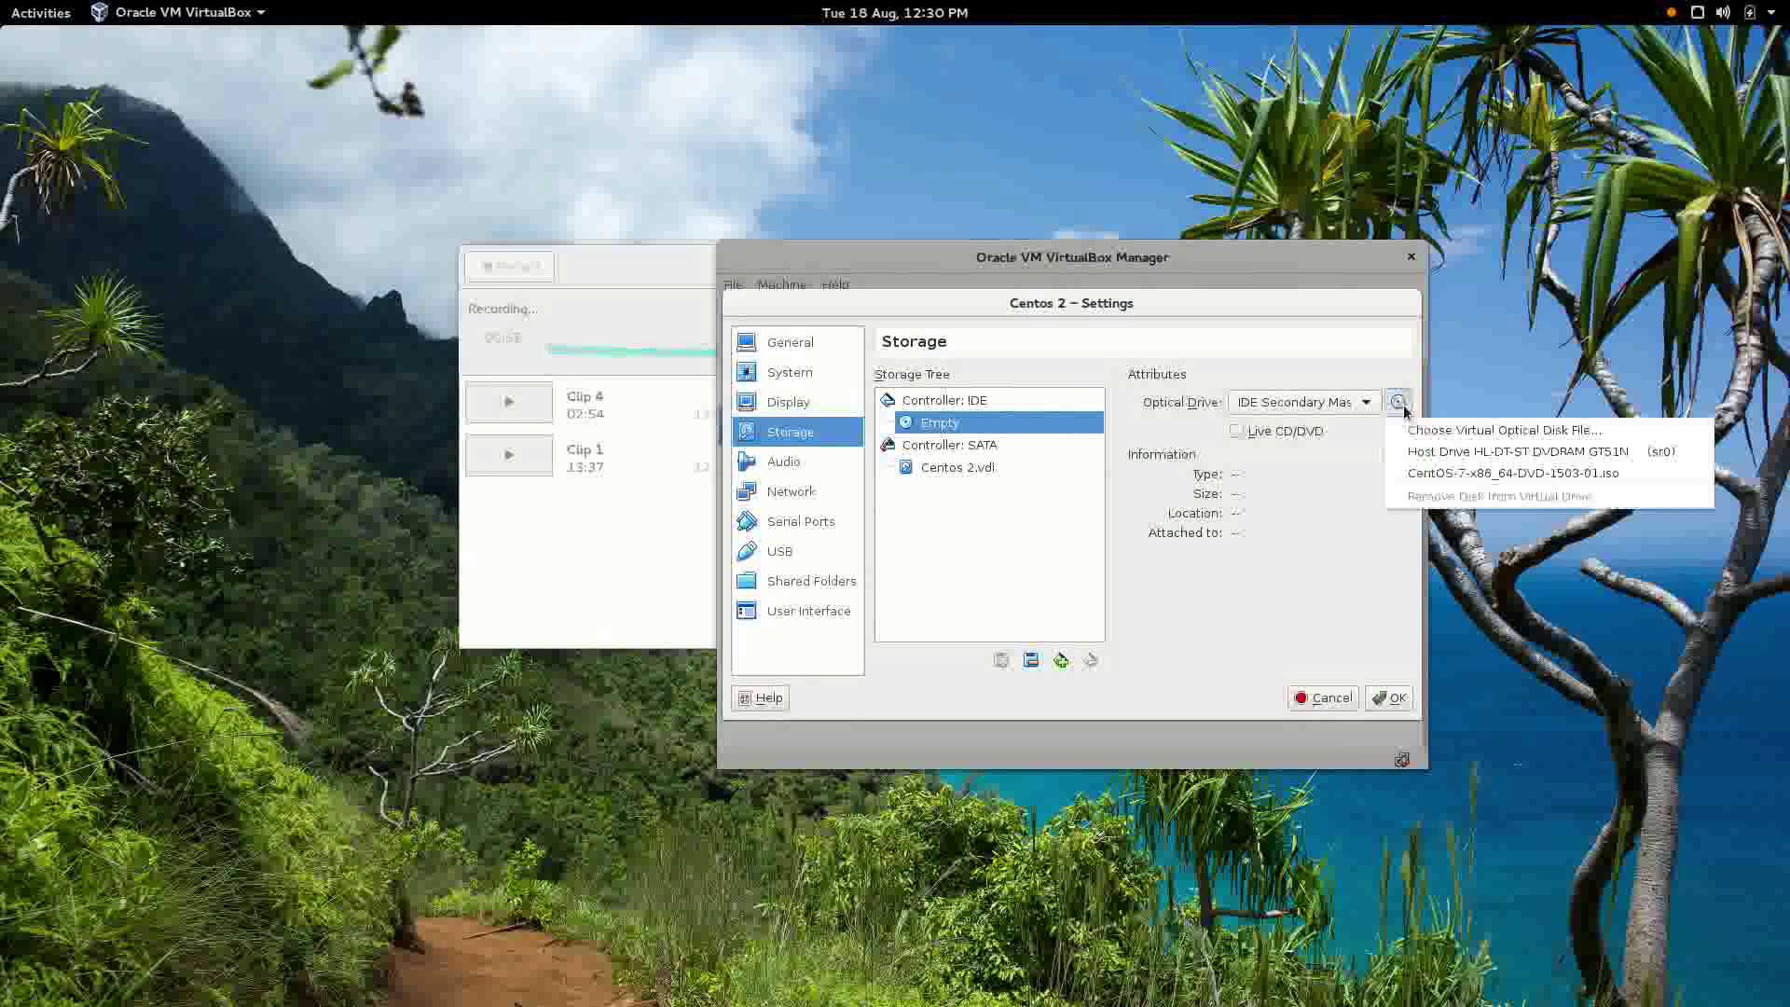
left_click(1454, 430)
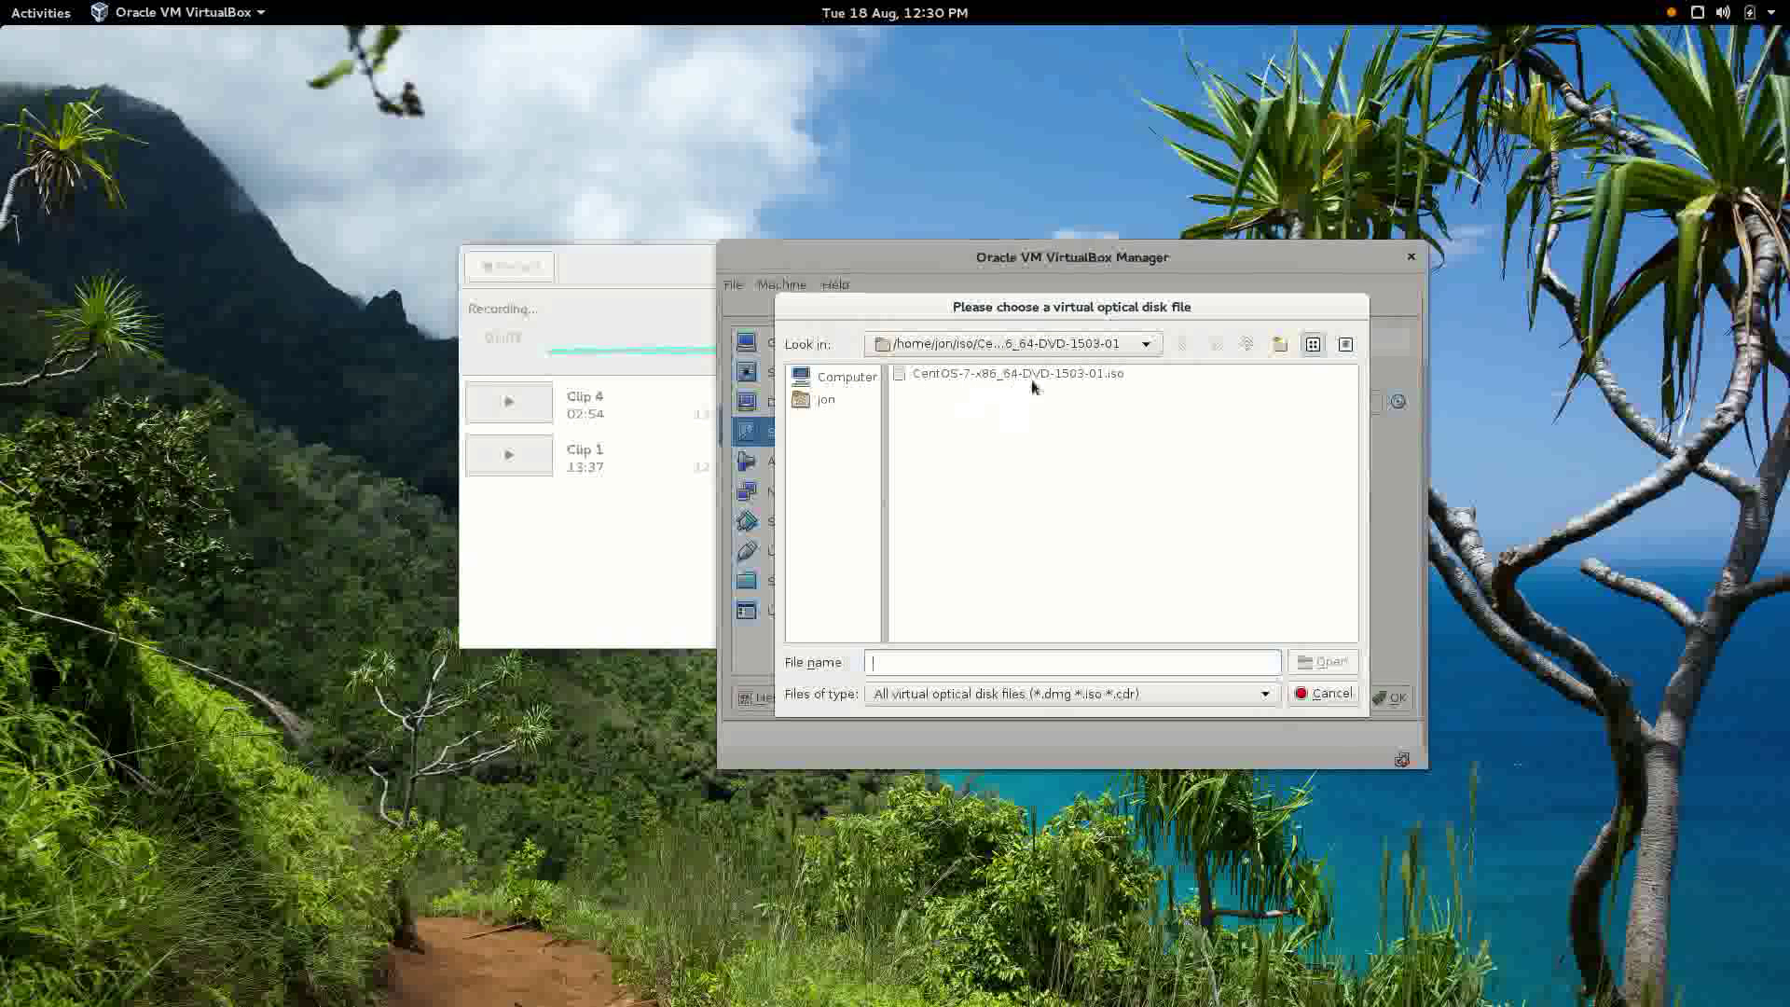
left_click(1011, 374)
left_click(1324, 661)
left_click(1388, 698)
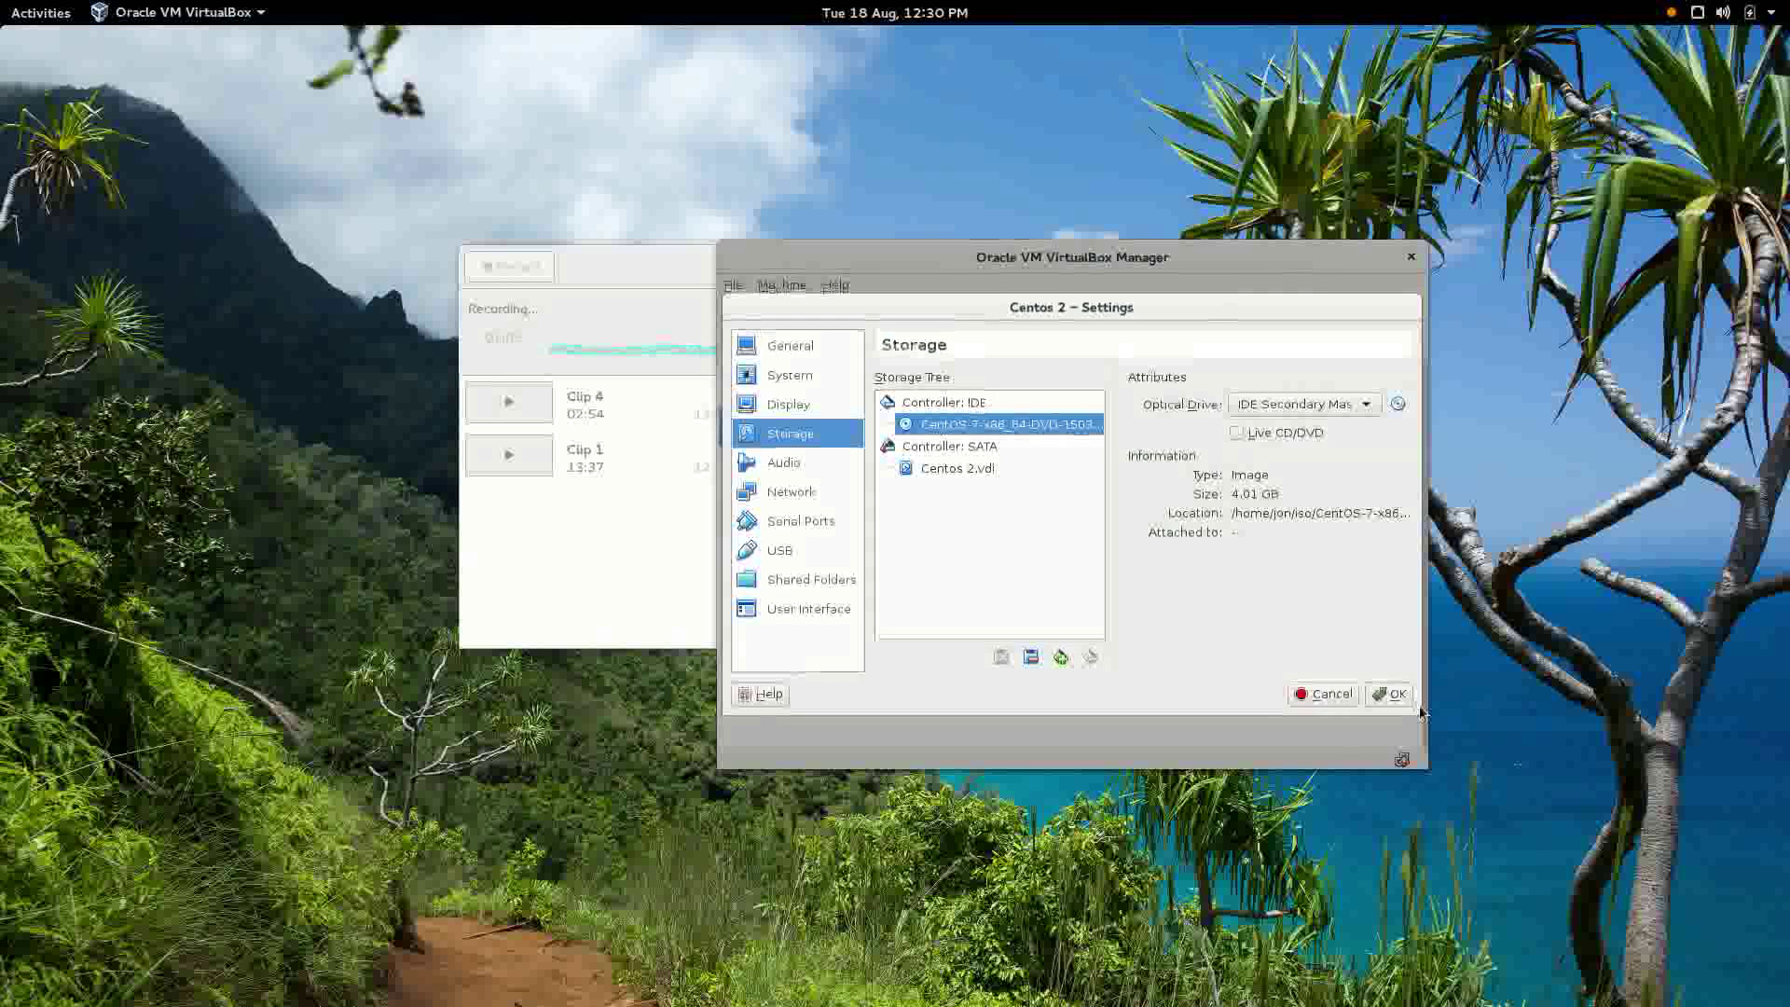
left_click(929, 324)
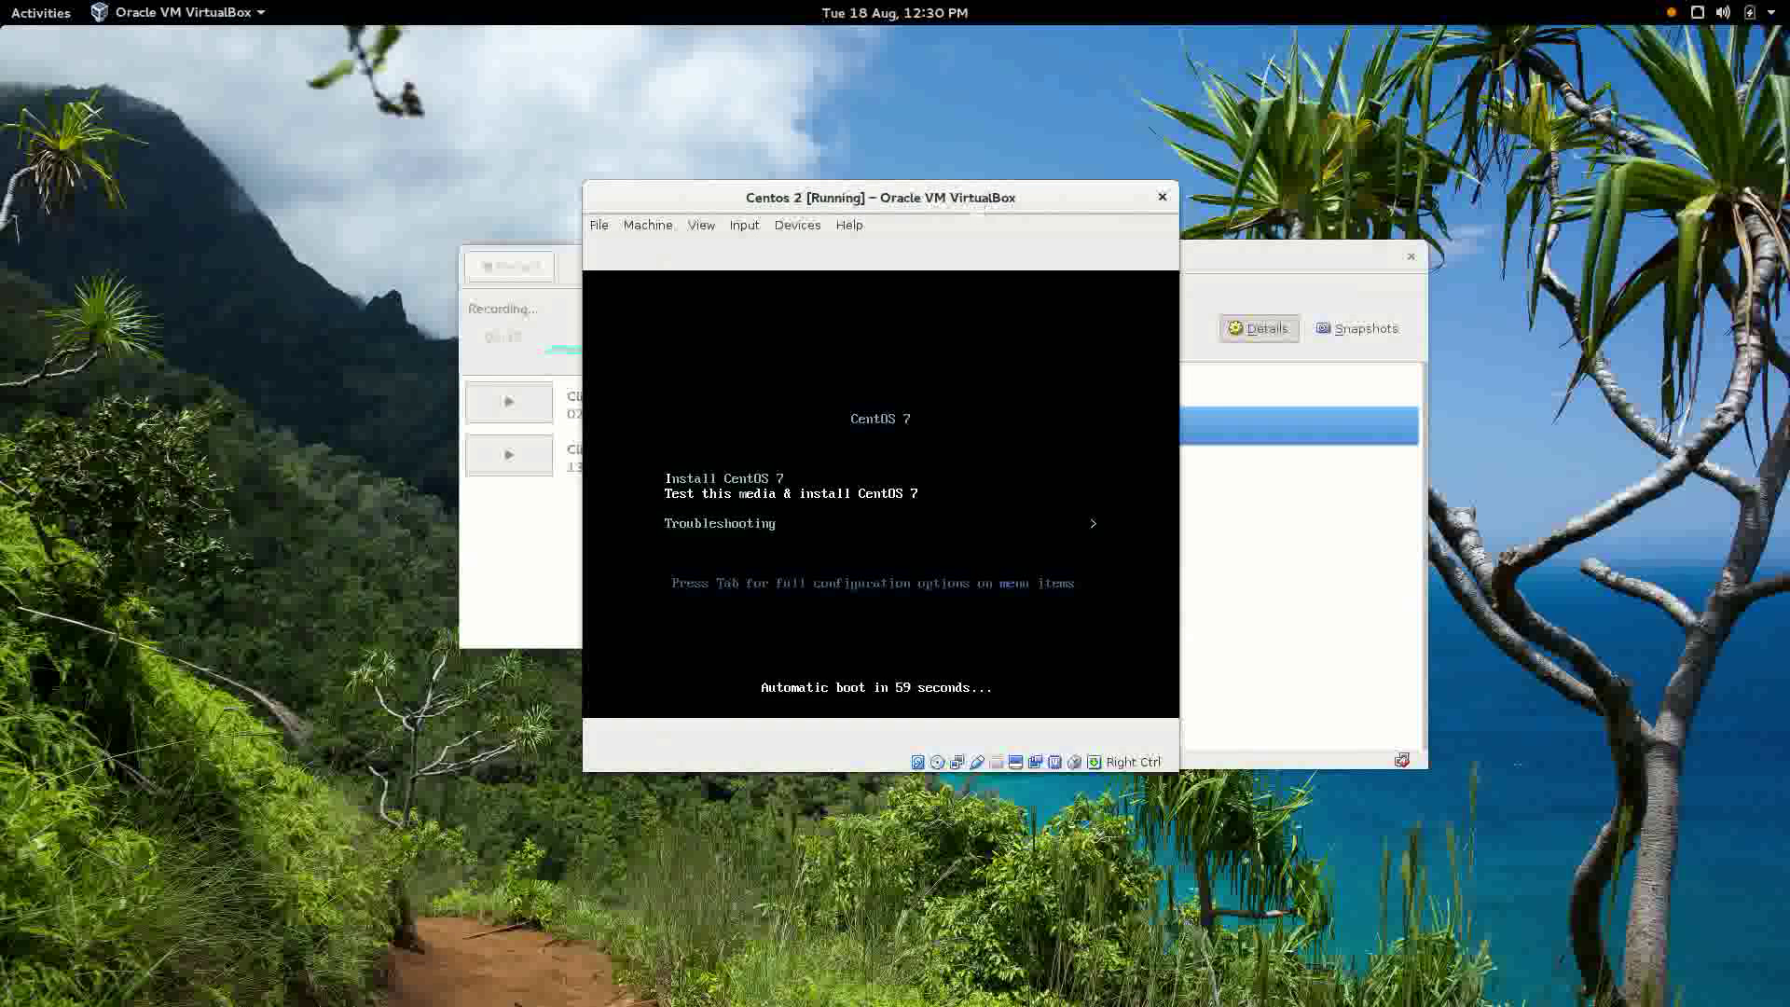
Stop the boot countdown and boot the Install CentOS 7 option.
key("Up")
key("Down")
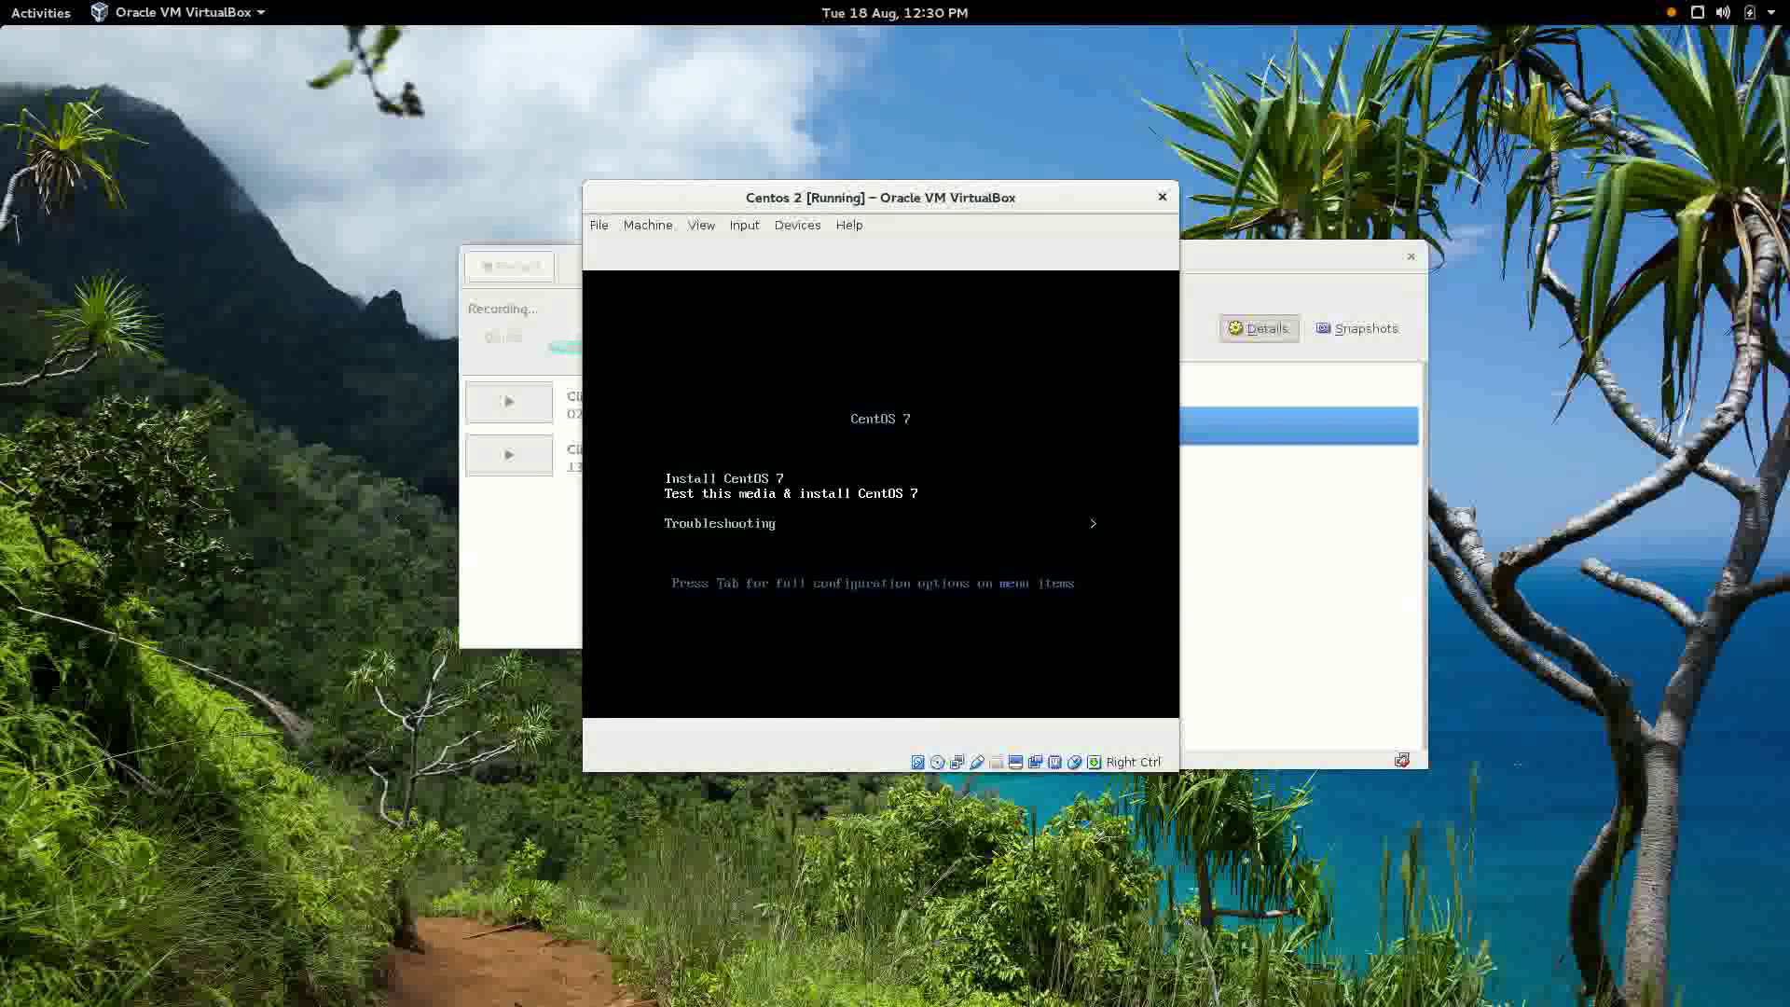
key("Up")
key("Return")
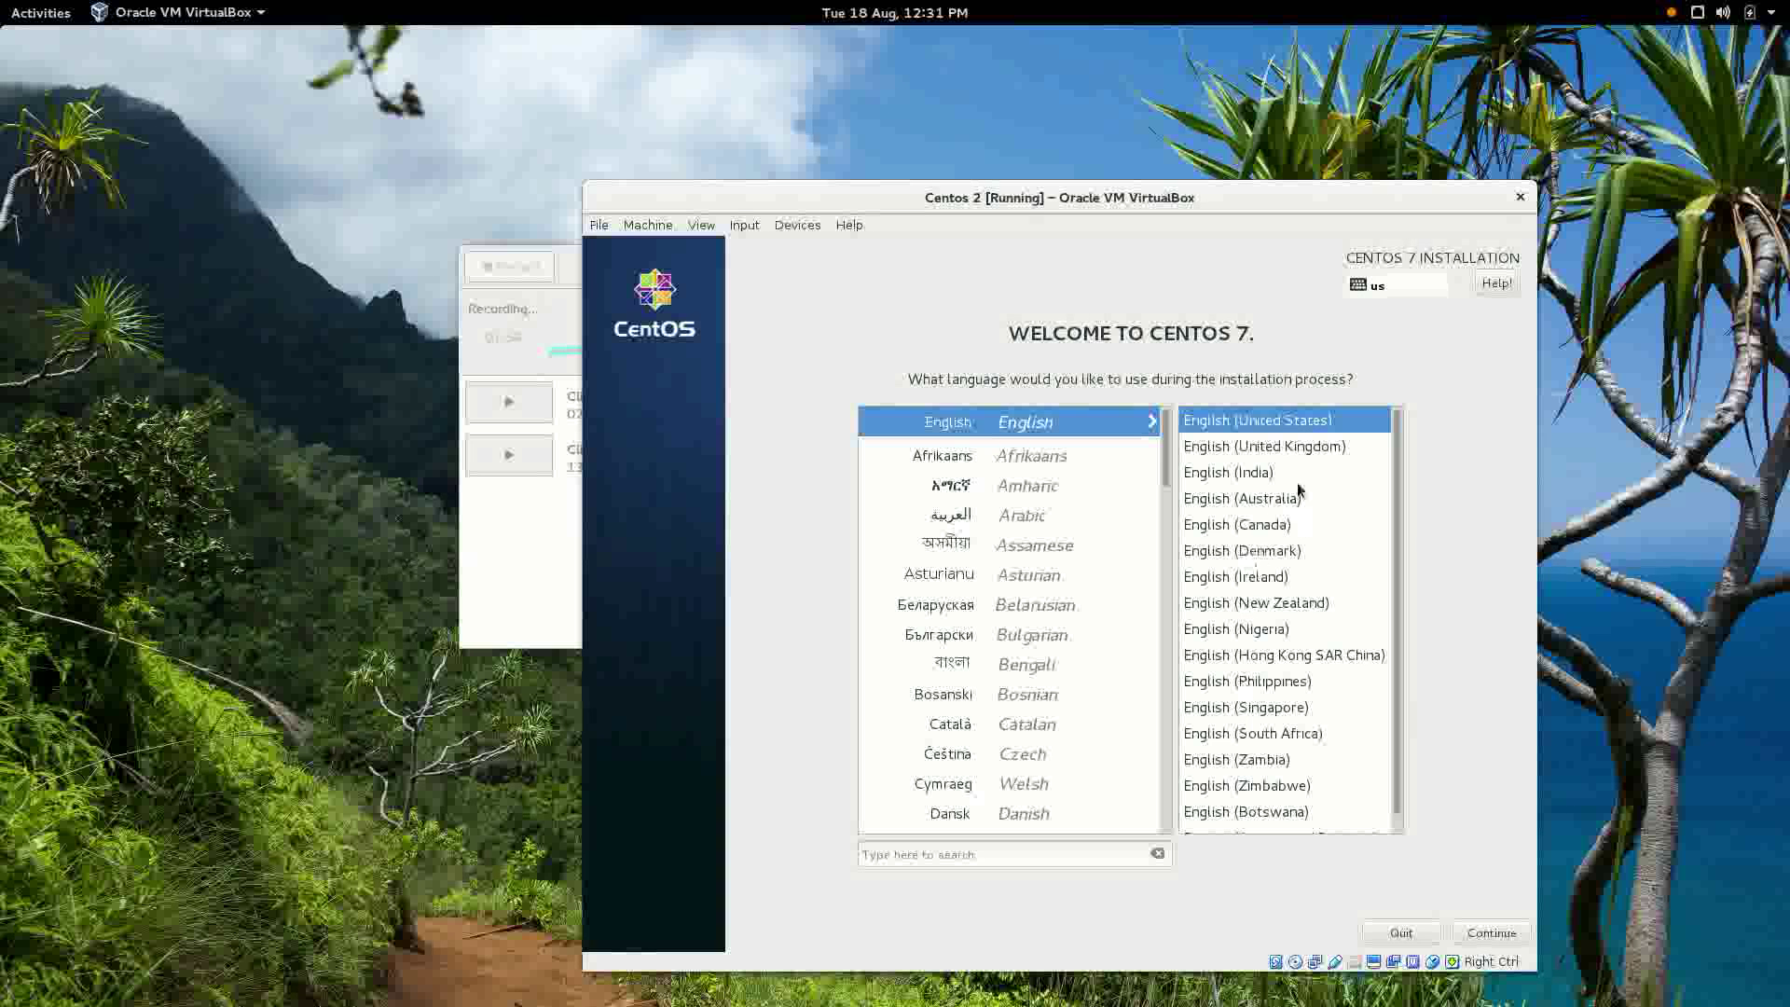
Keep English (United States) as the language and set the timezone to Pacific/Honolulu.
left_click(1489, 930)
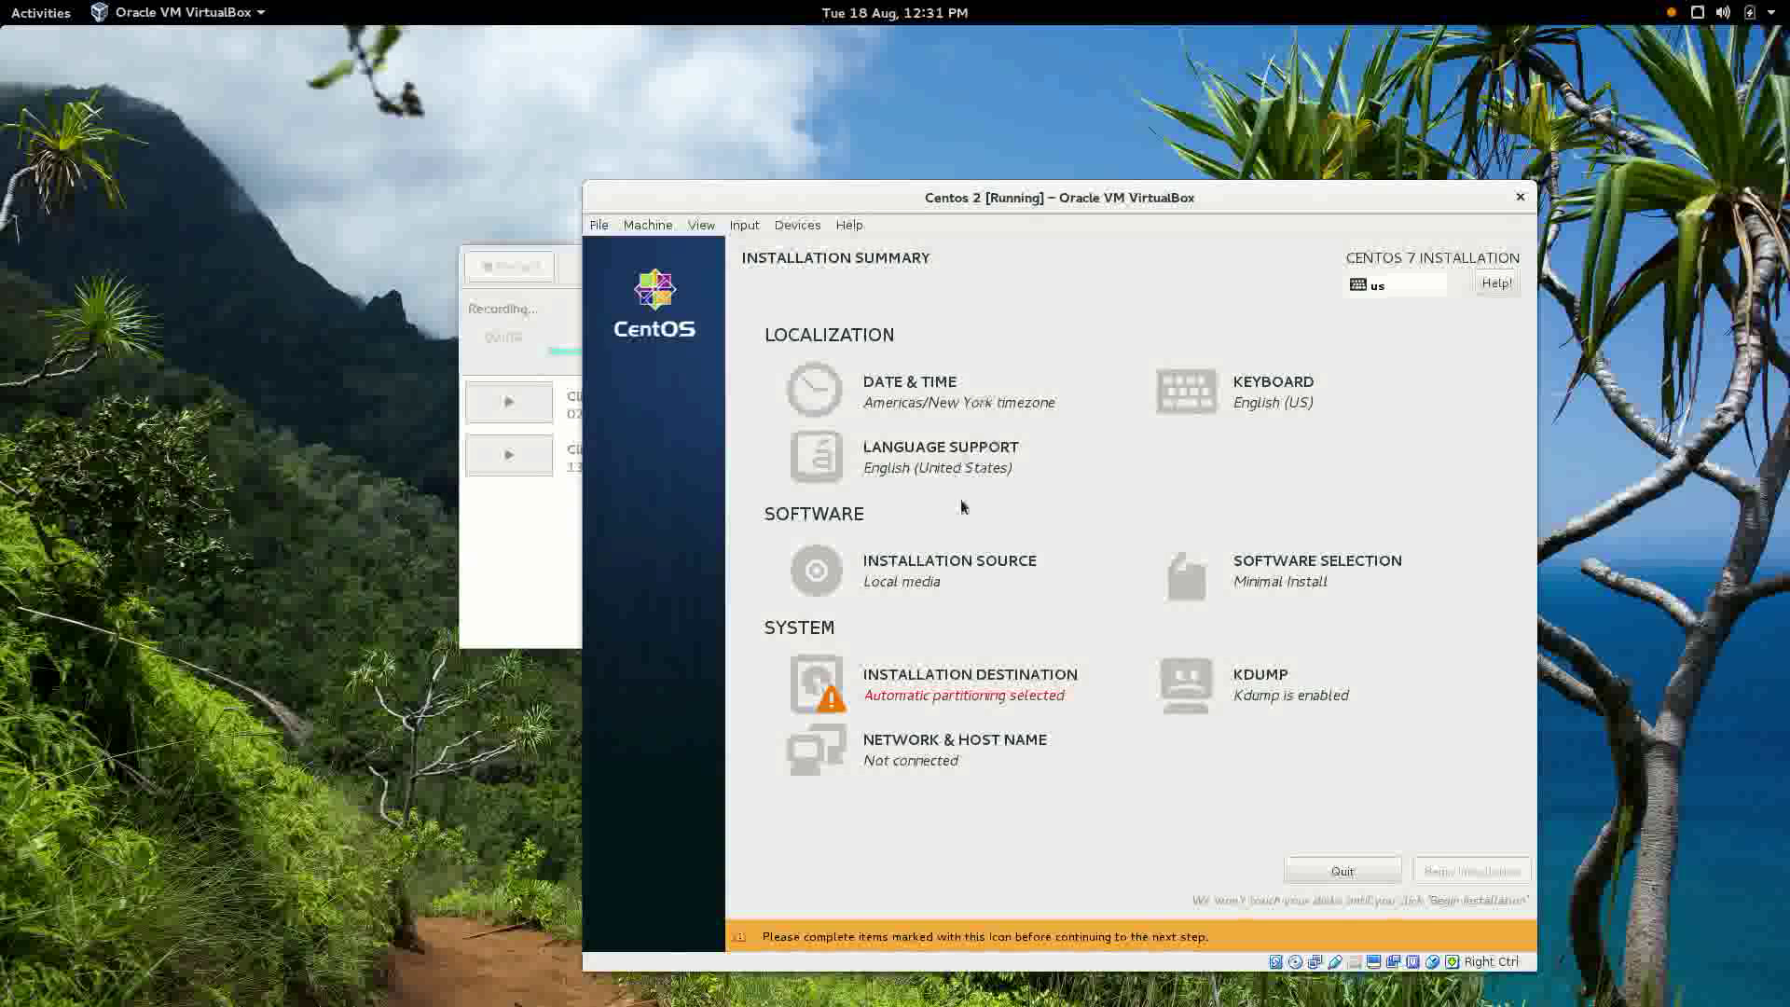
left_click(943, 403)
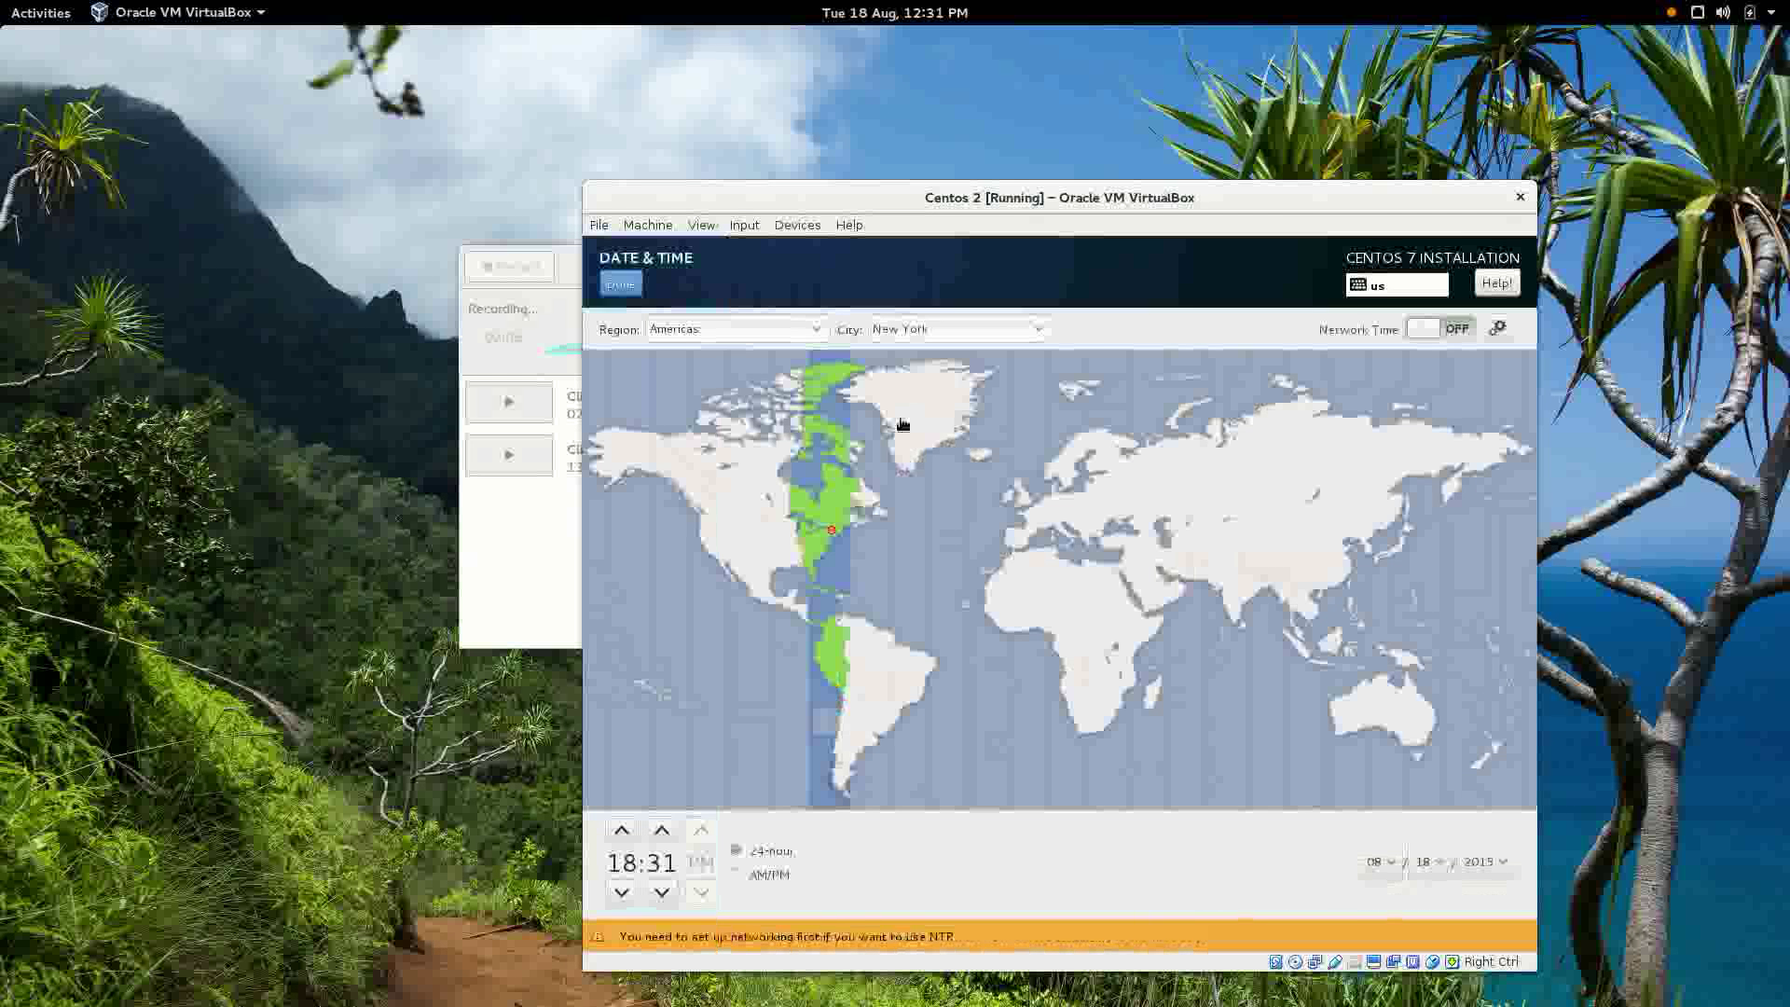
left_click(637, 579)
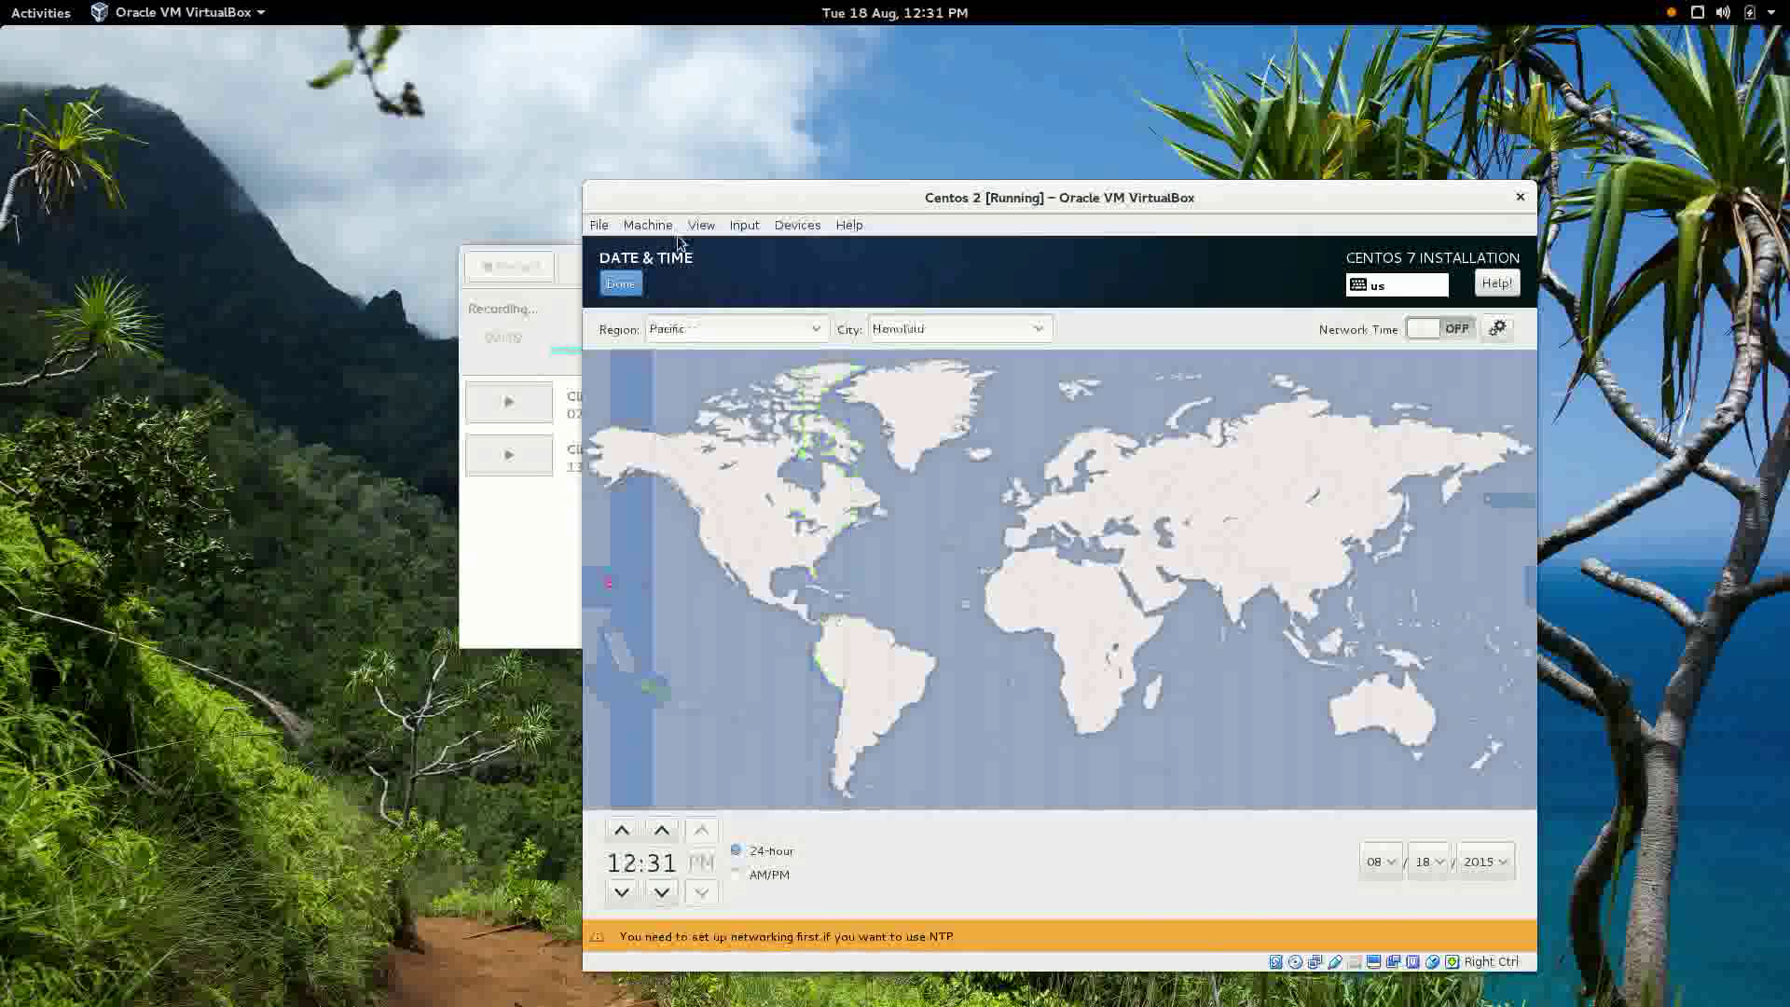
left_click(634, 283)
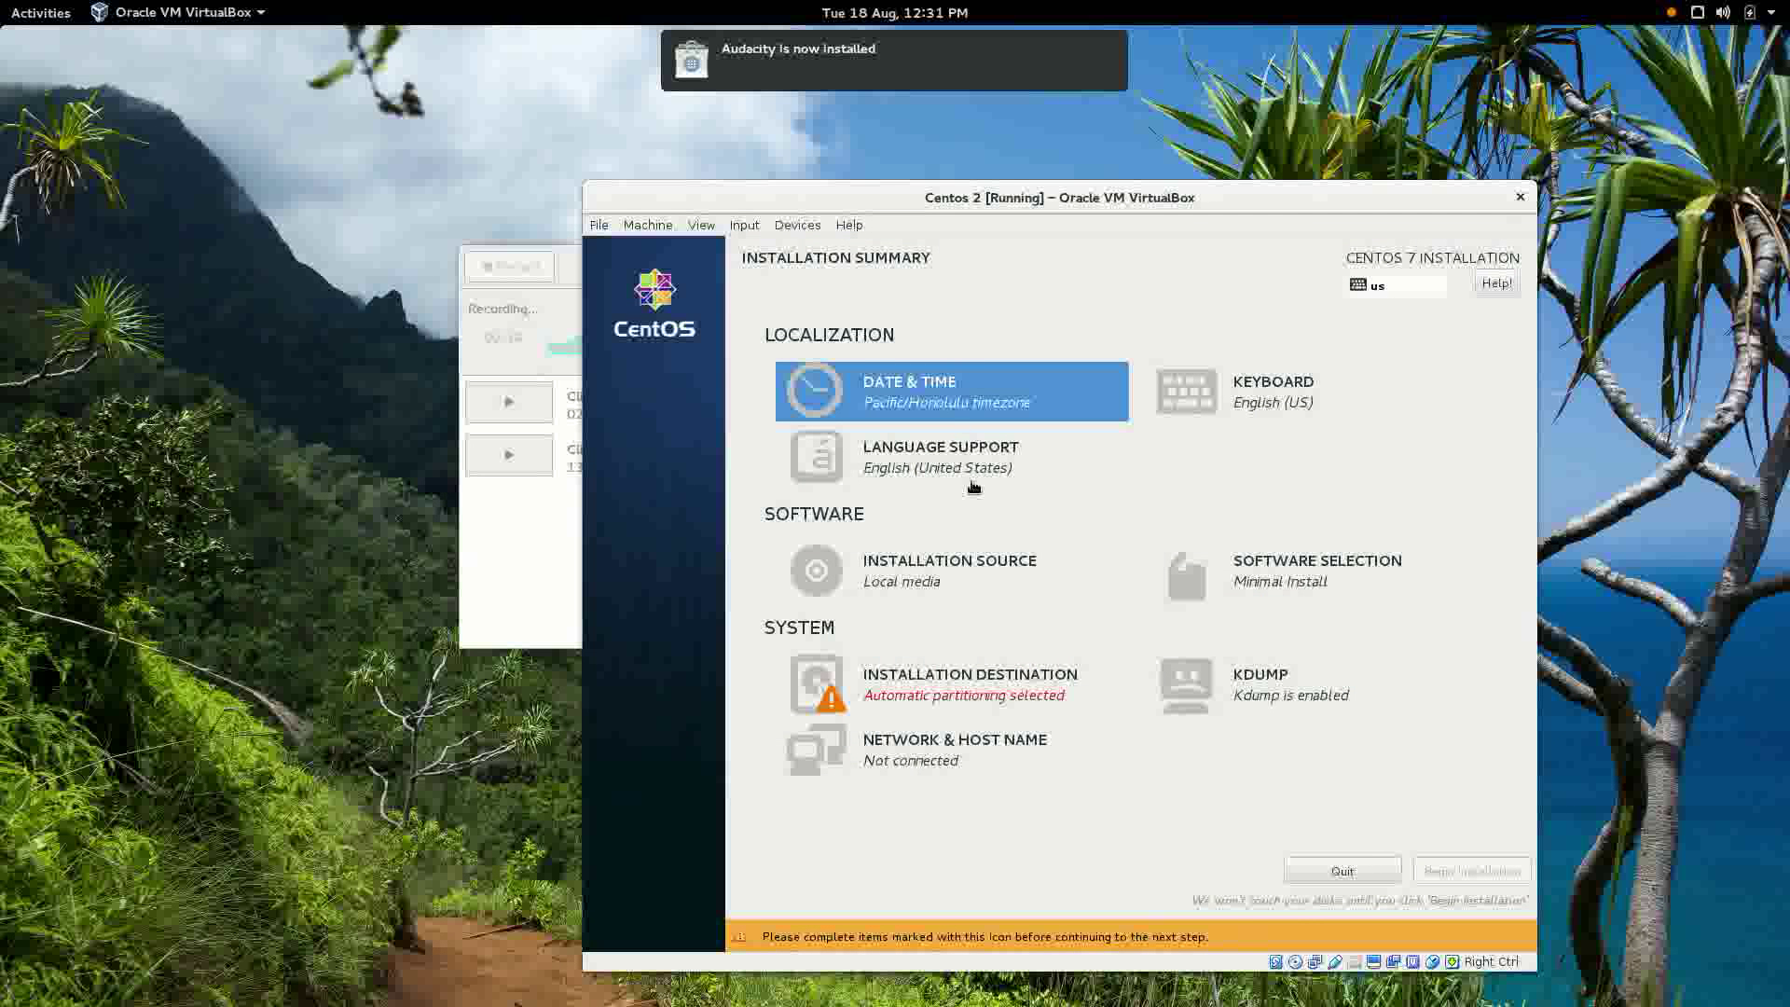
Choose Server with GUI as the base environment and view the 12 GiB installation disk.
left_click(1277, 576)
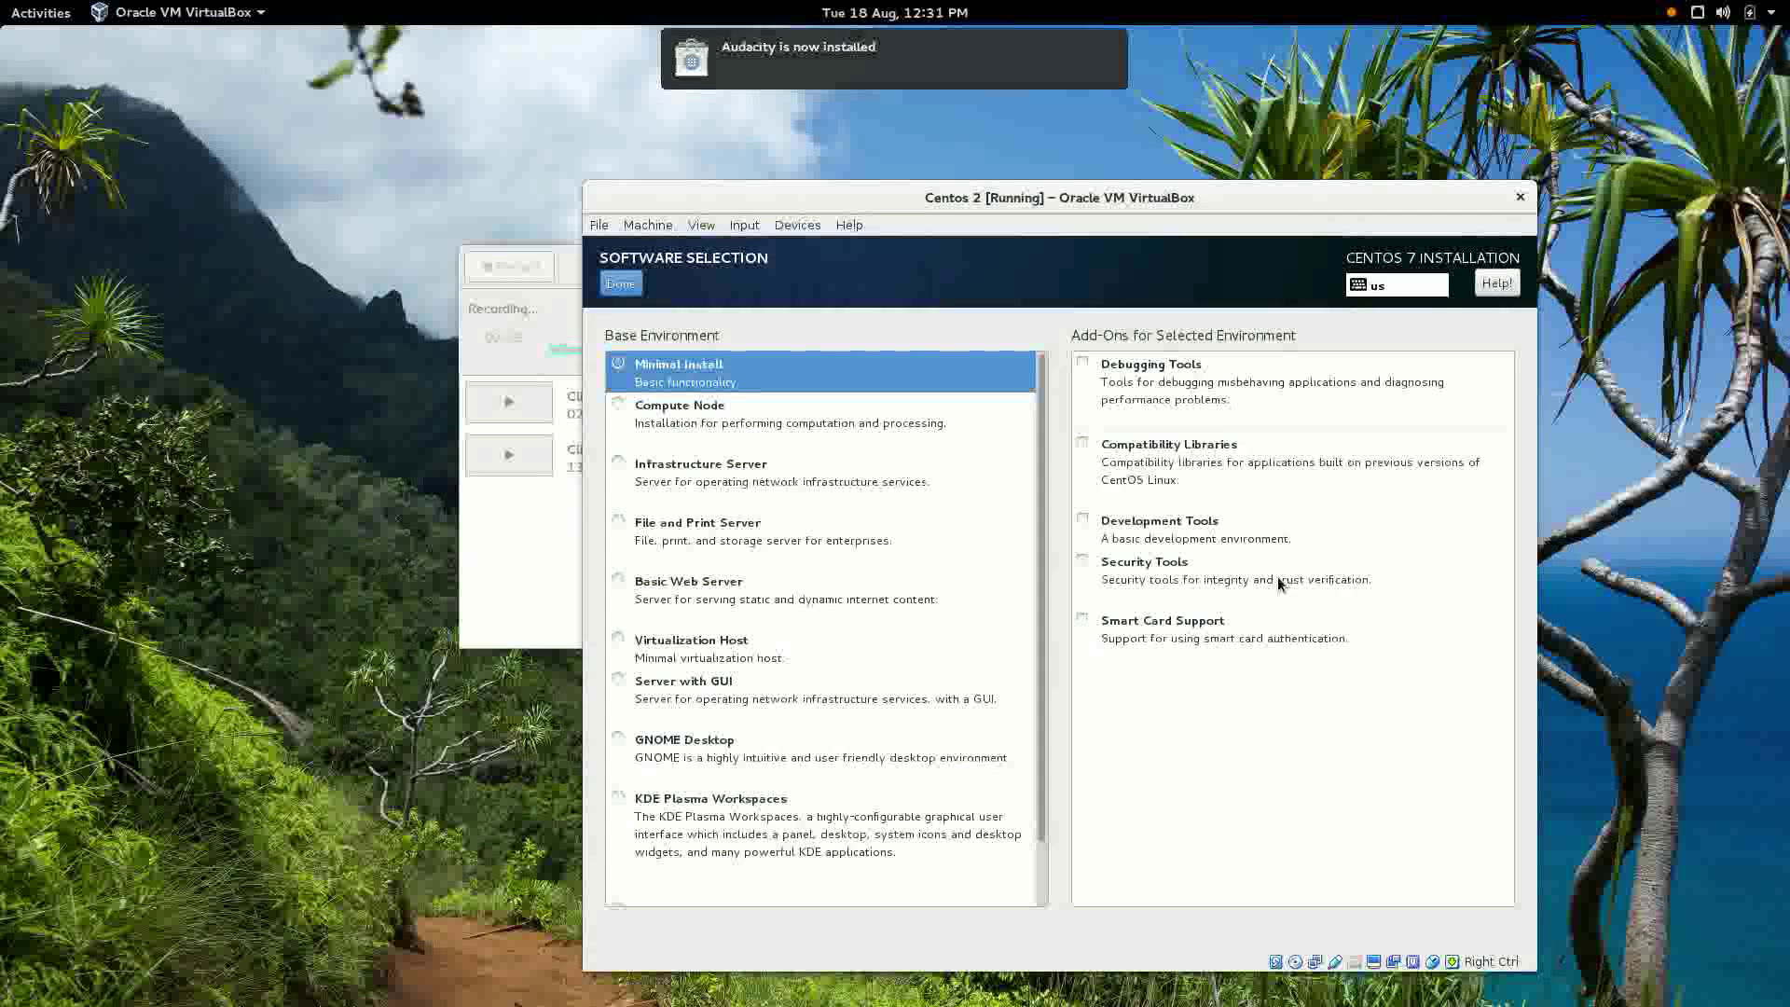
left_click(622, 691)
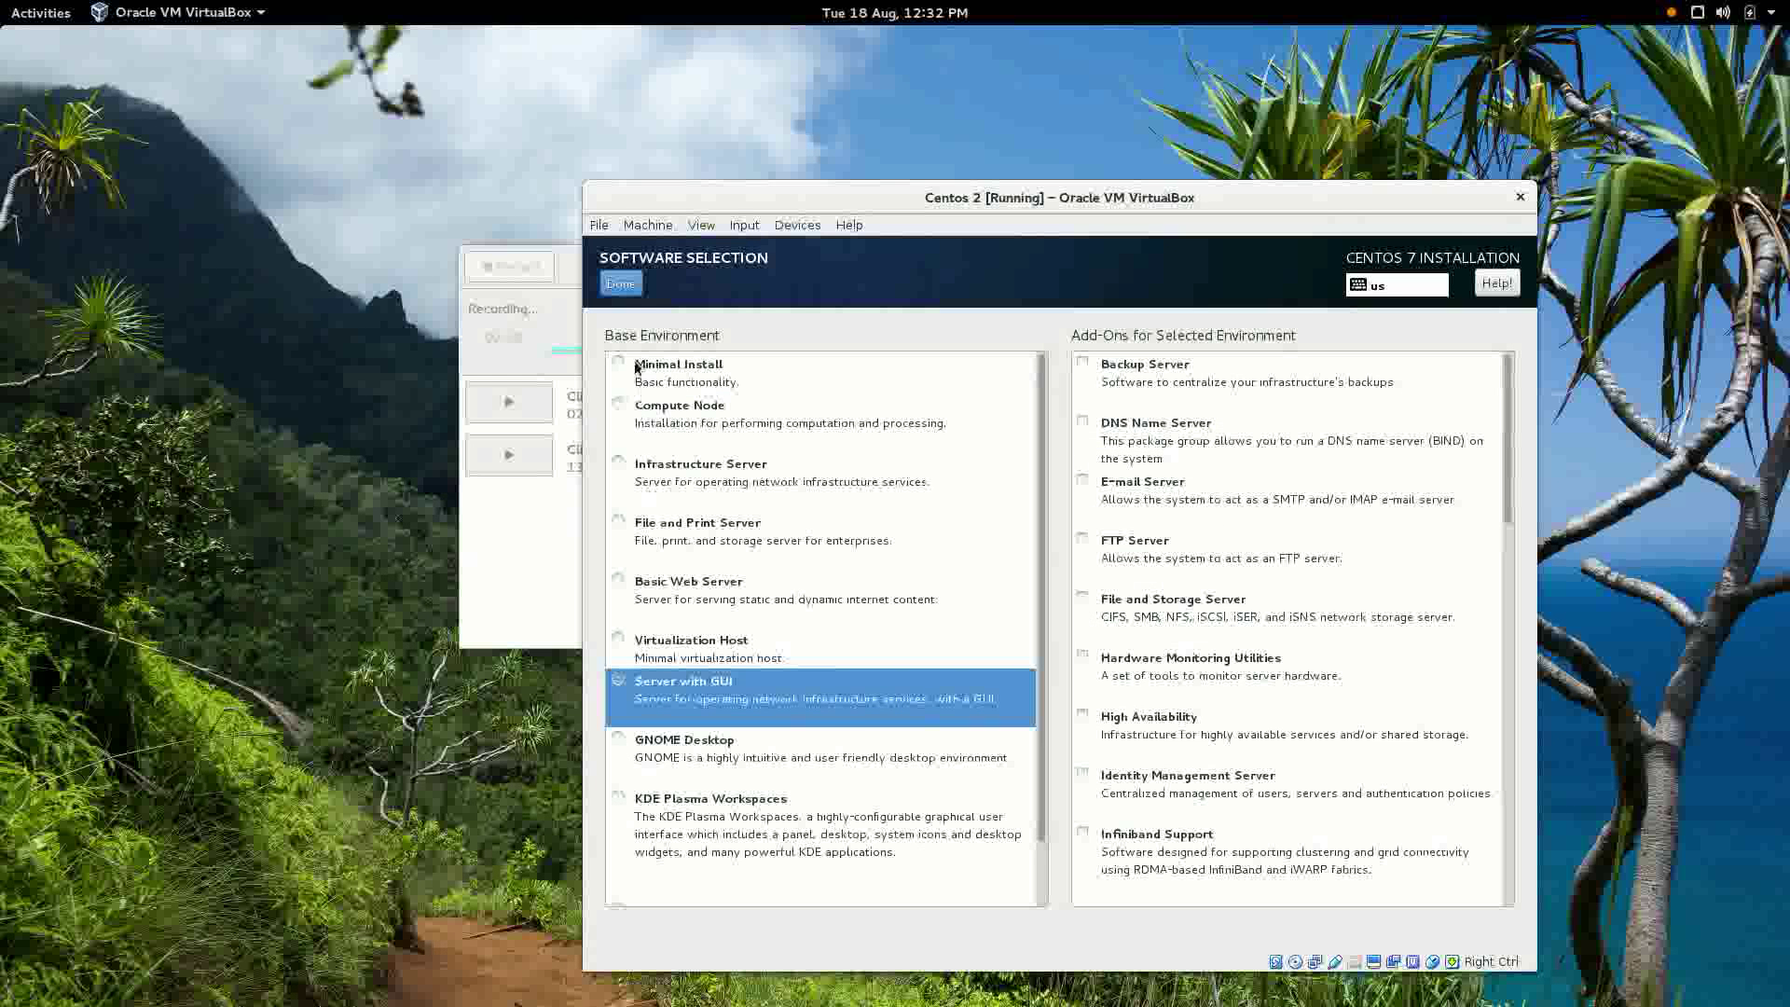
left_click(625, 285)
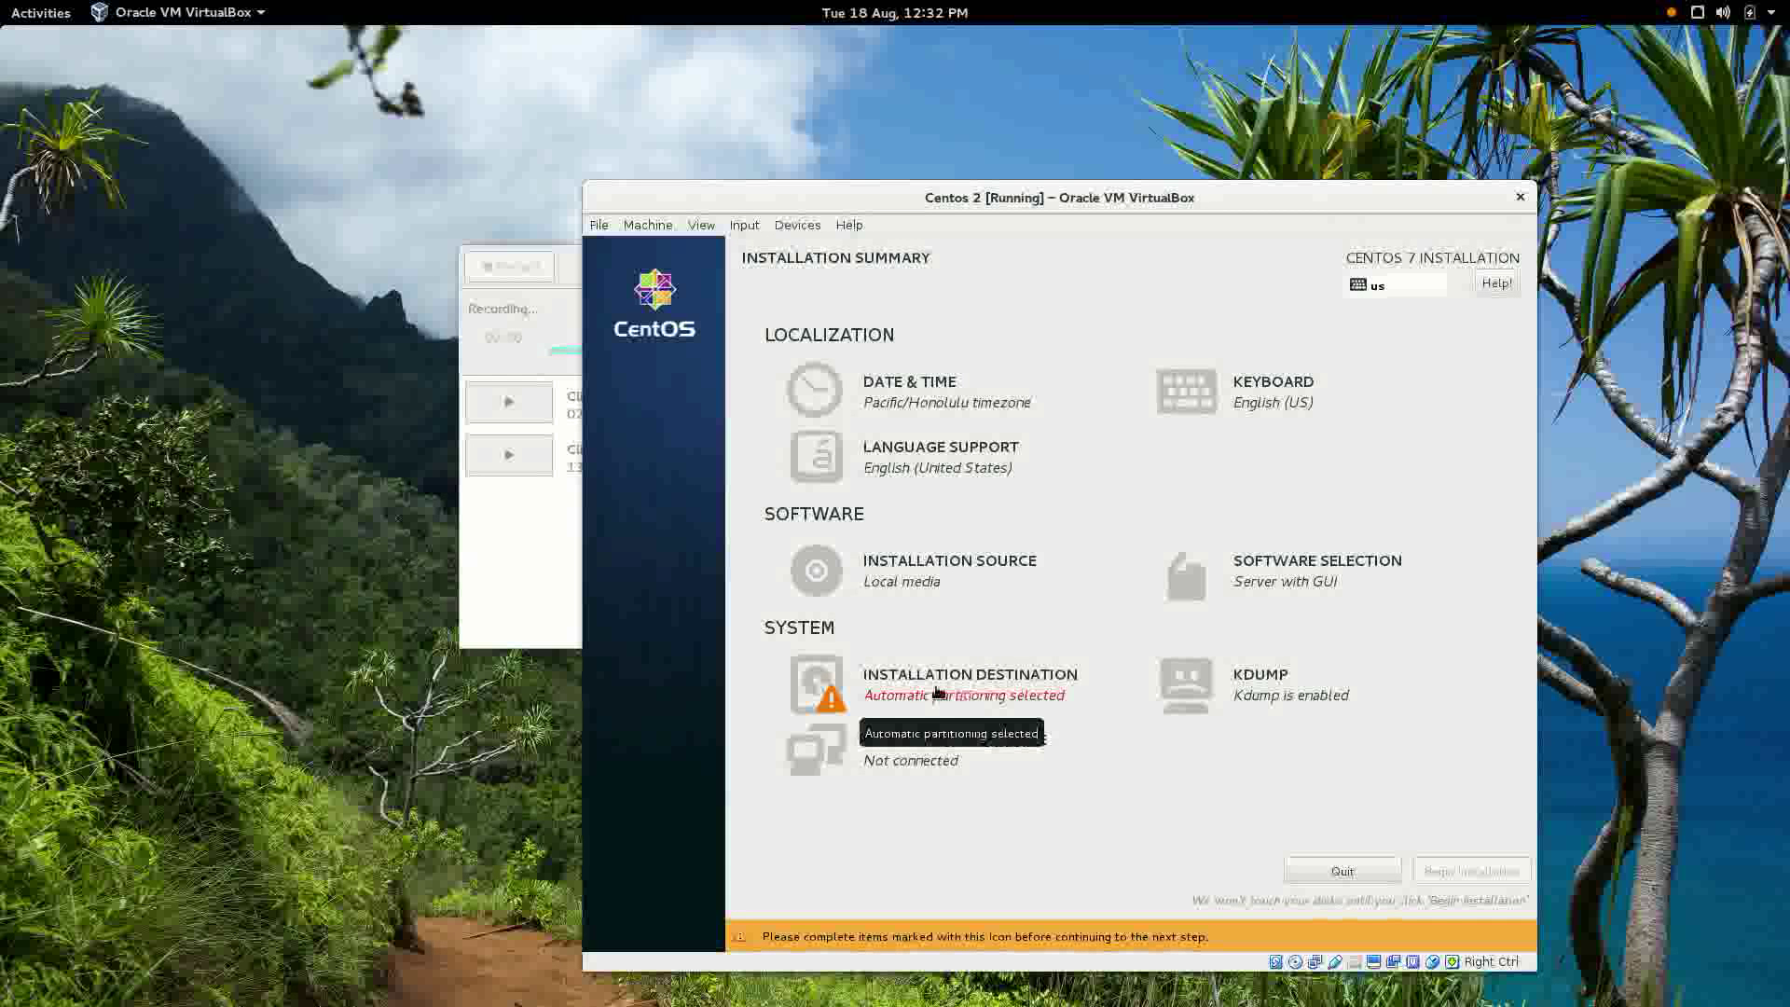
left_click(944, 691)
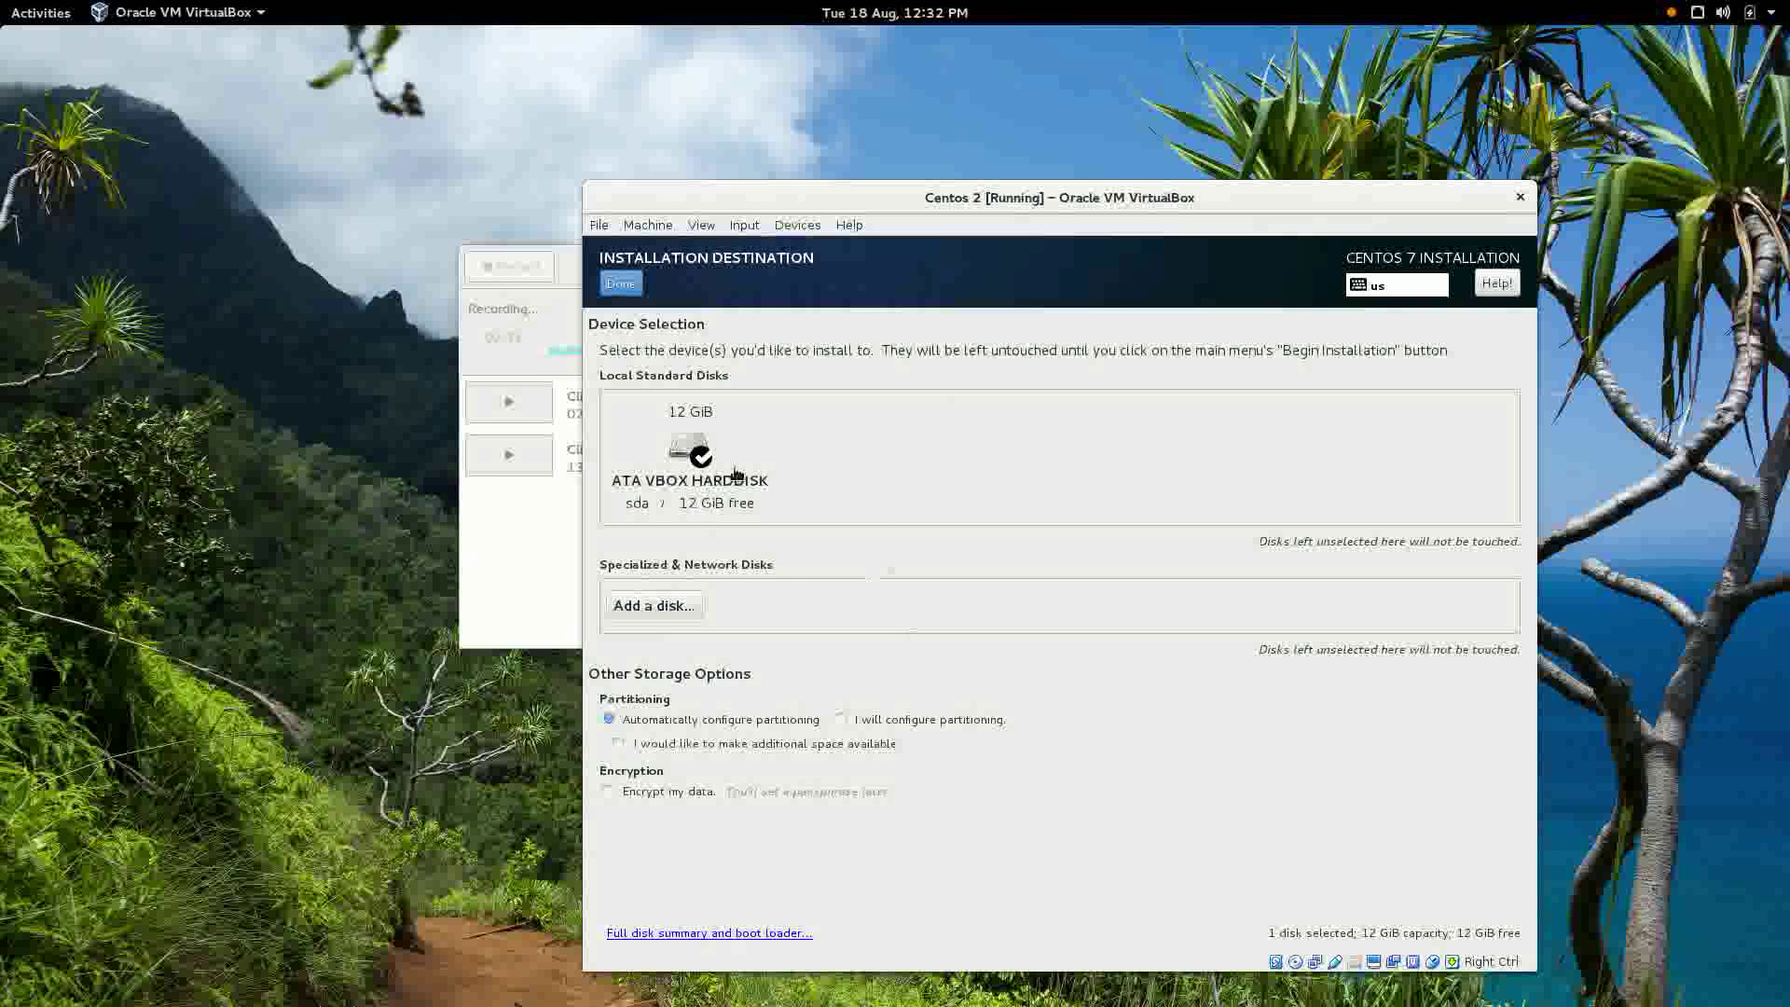
Choose 'I will configure partitioning' and proceed to Manual Partitioning.
left_click(842, 718)
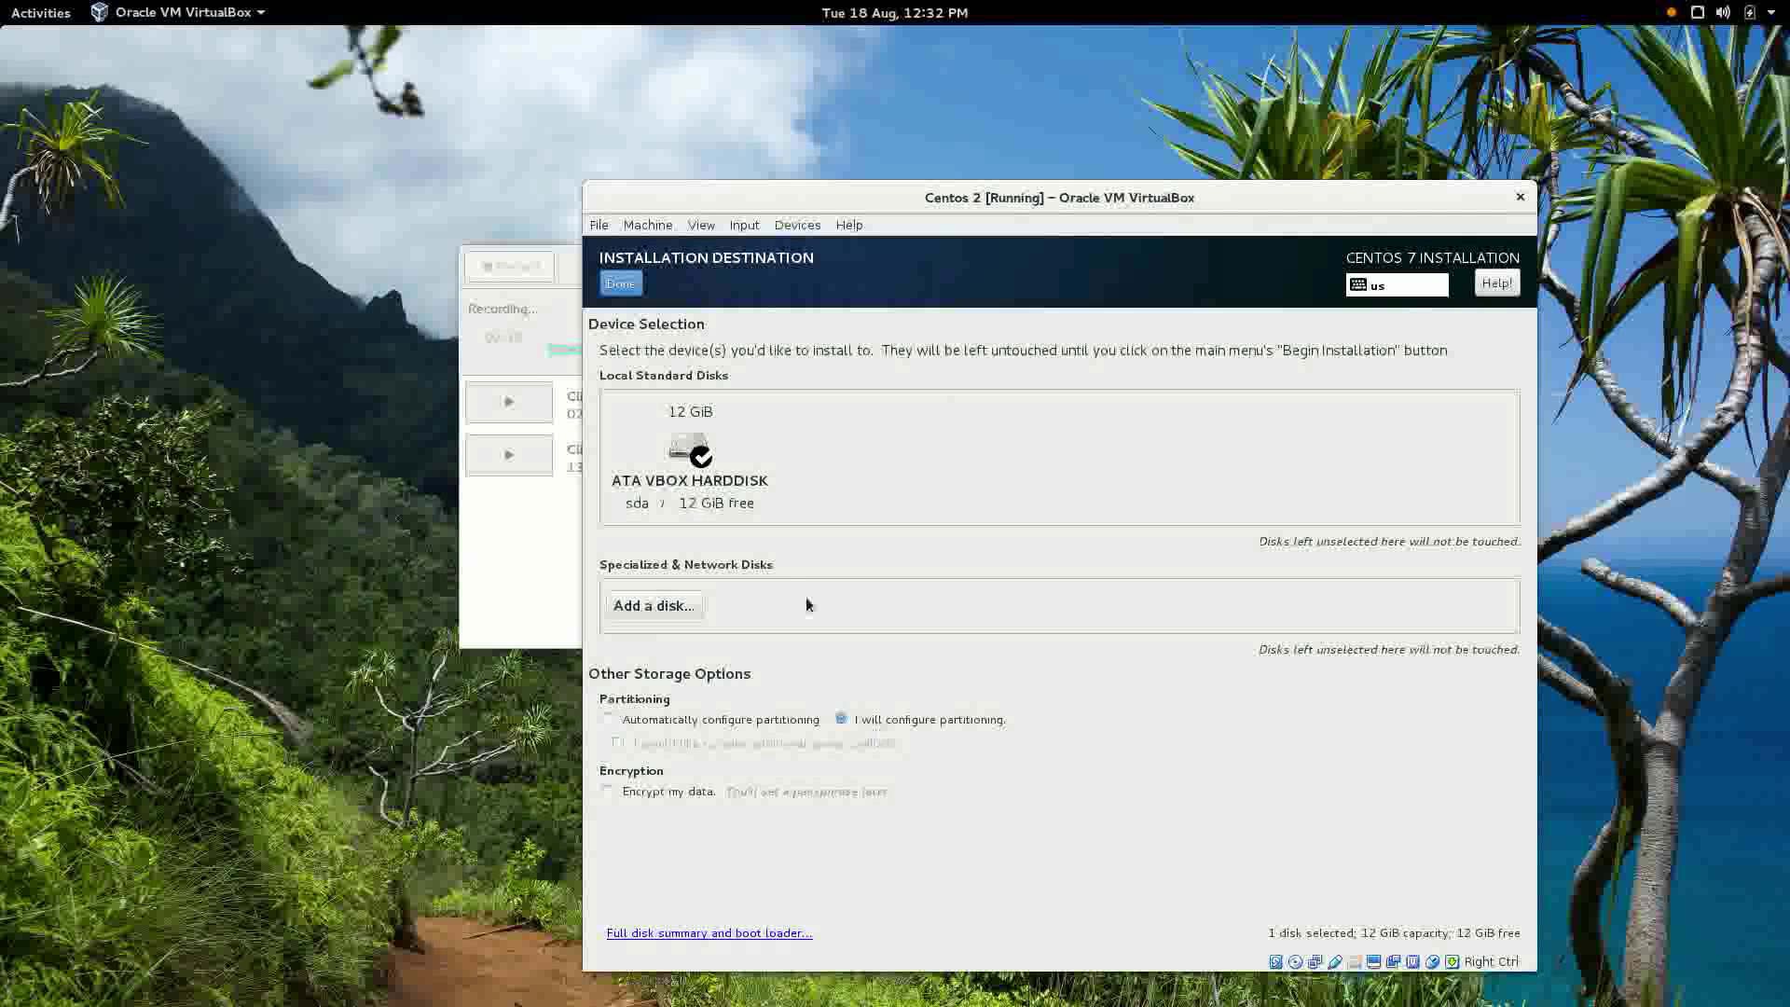
left_click(622, 284)
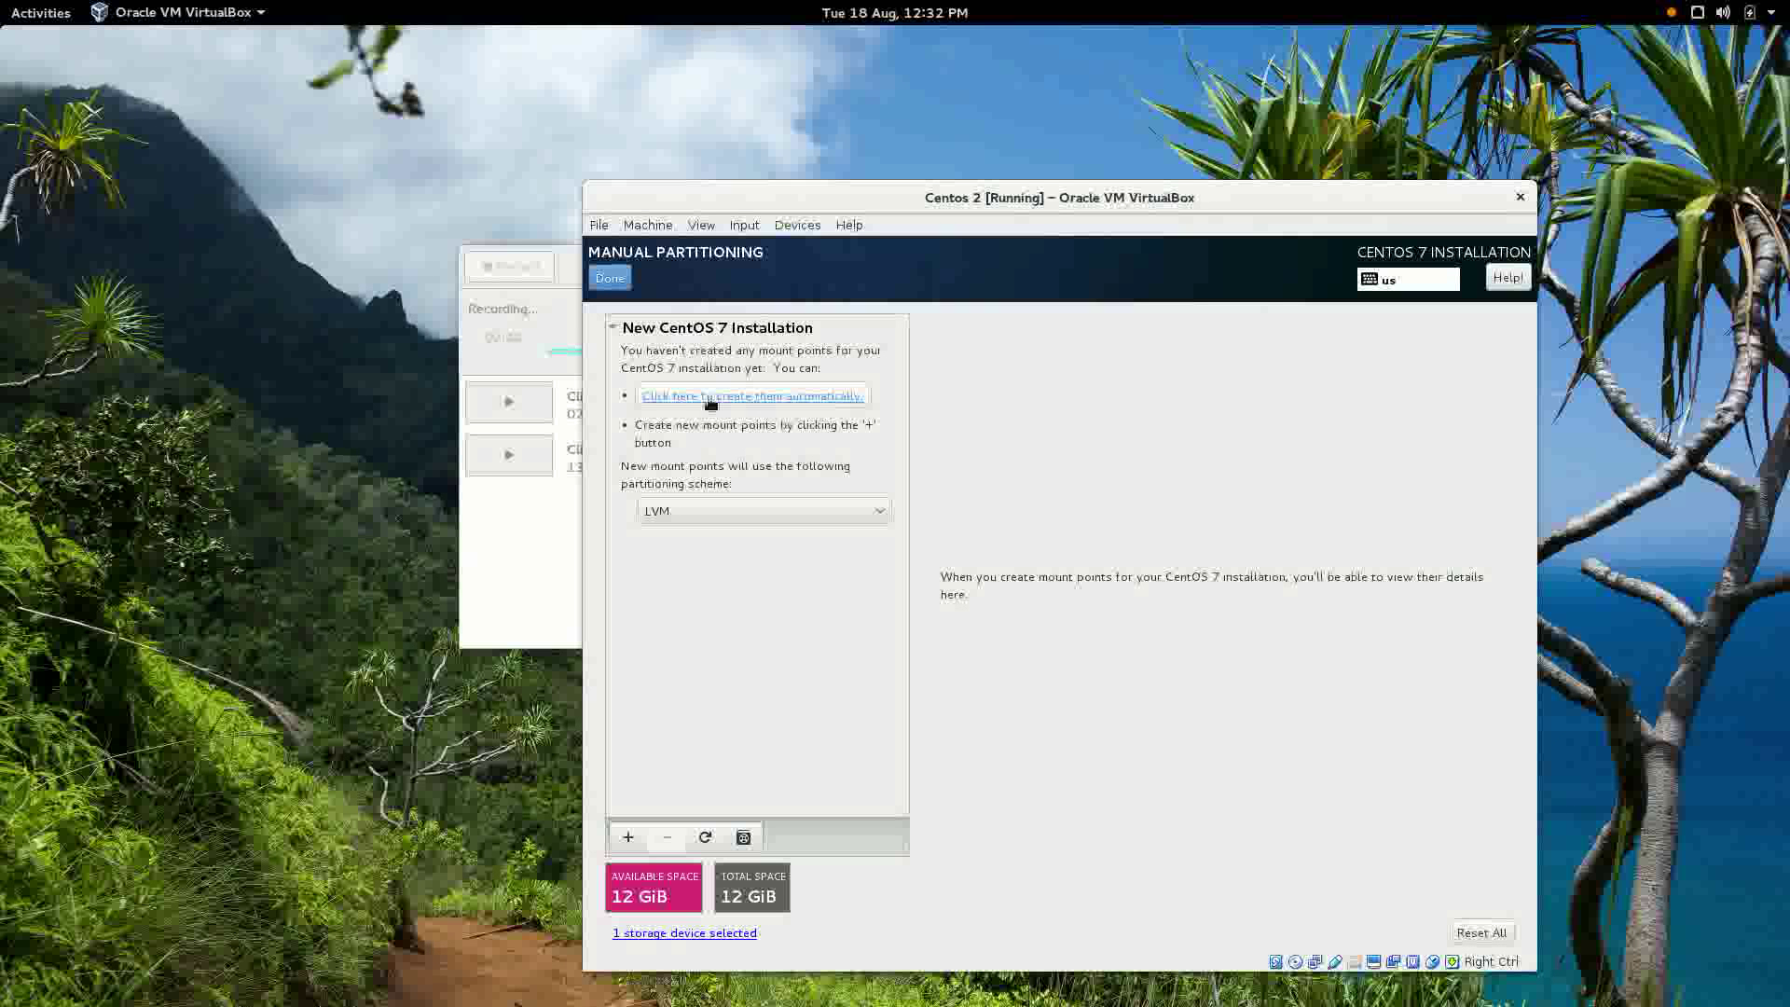
Auto-create the /boot, / and swap mount points, then resize swap and / to 9.27 GiB.
left_click(790, 403)
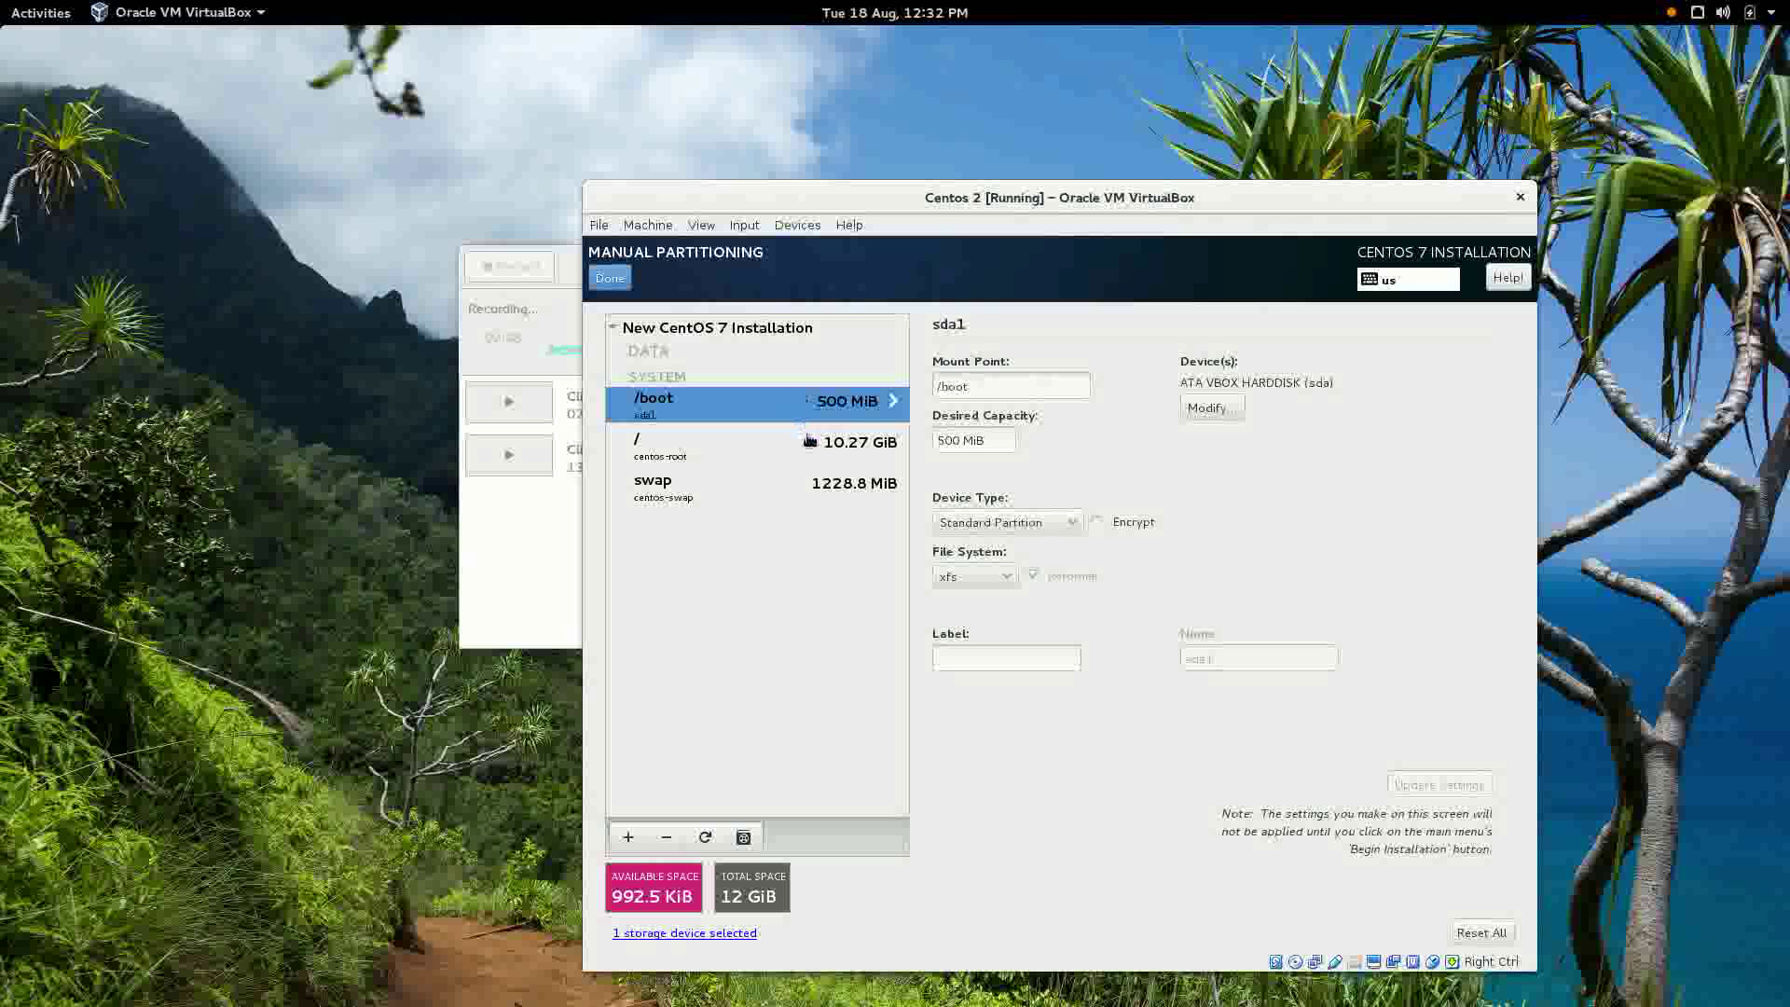
left_click(671, 490)
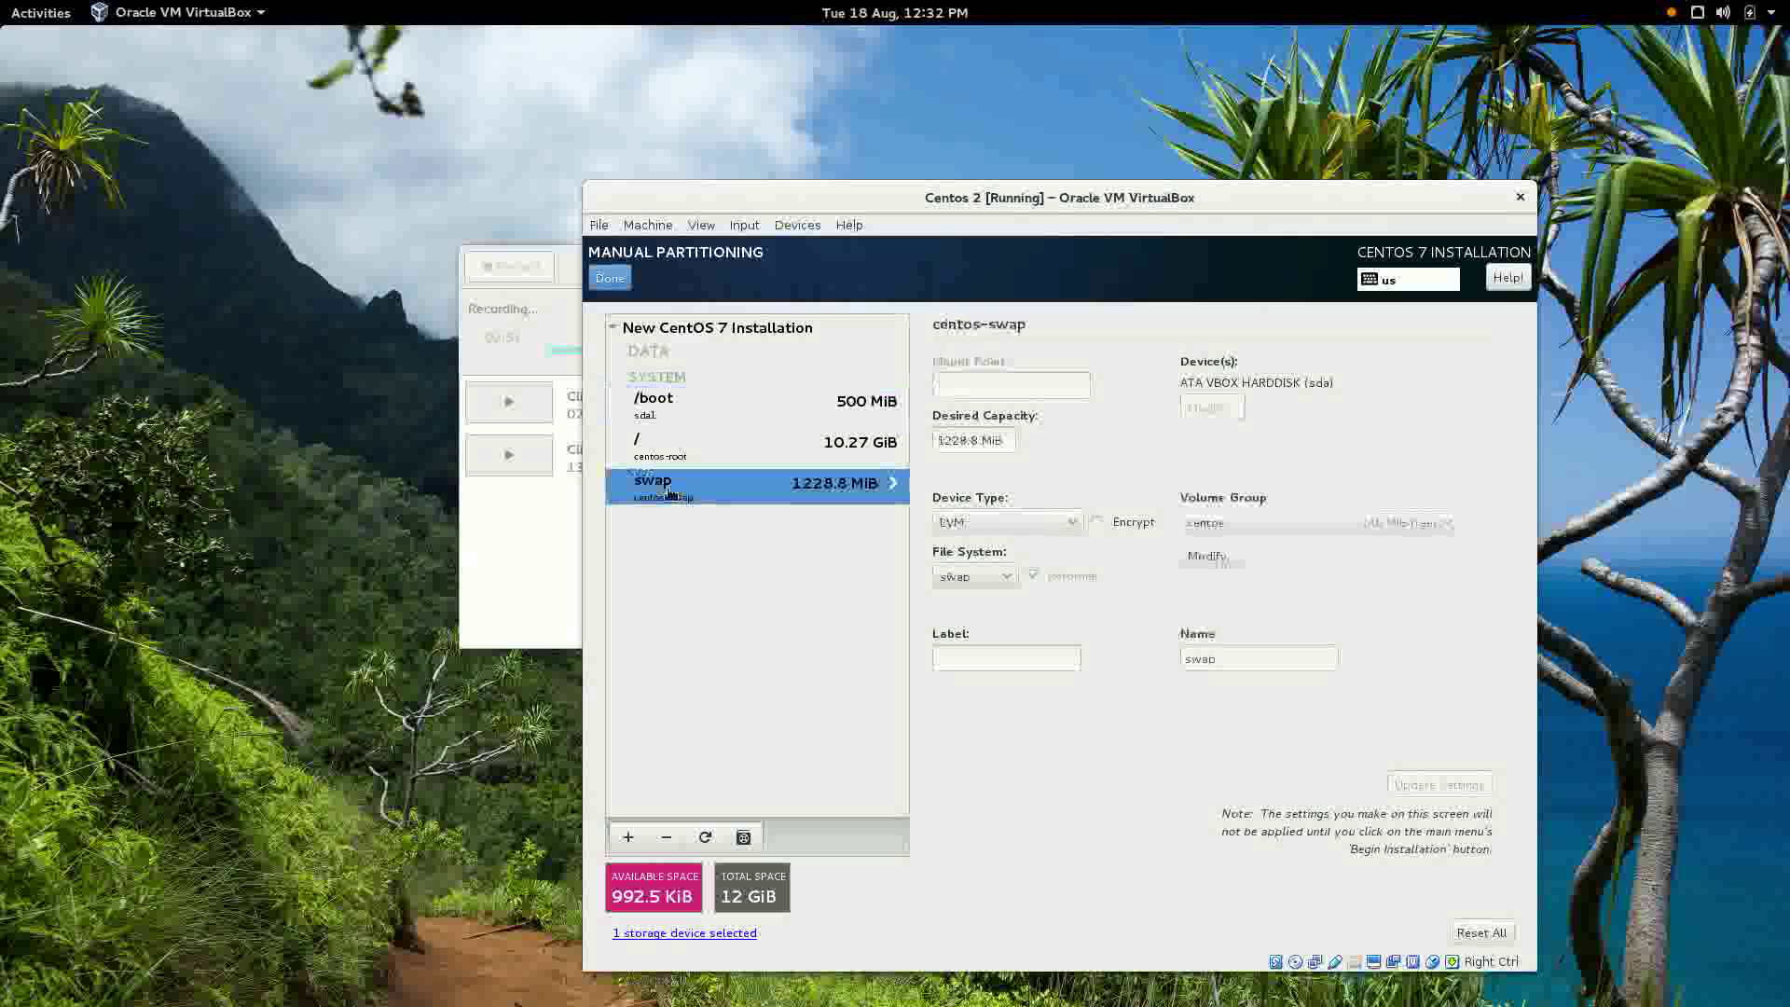
left_click(942, 440)
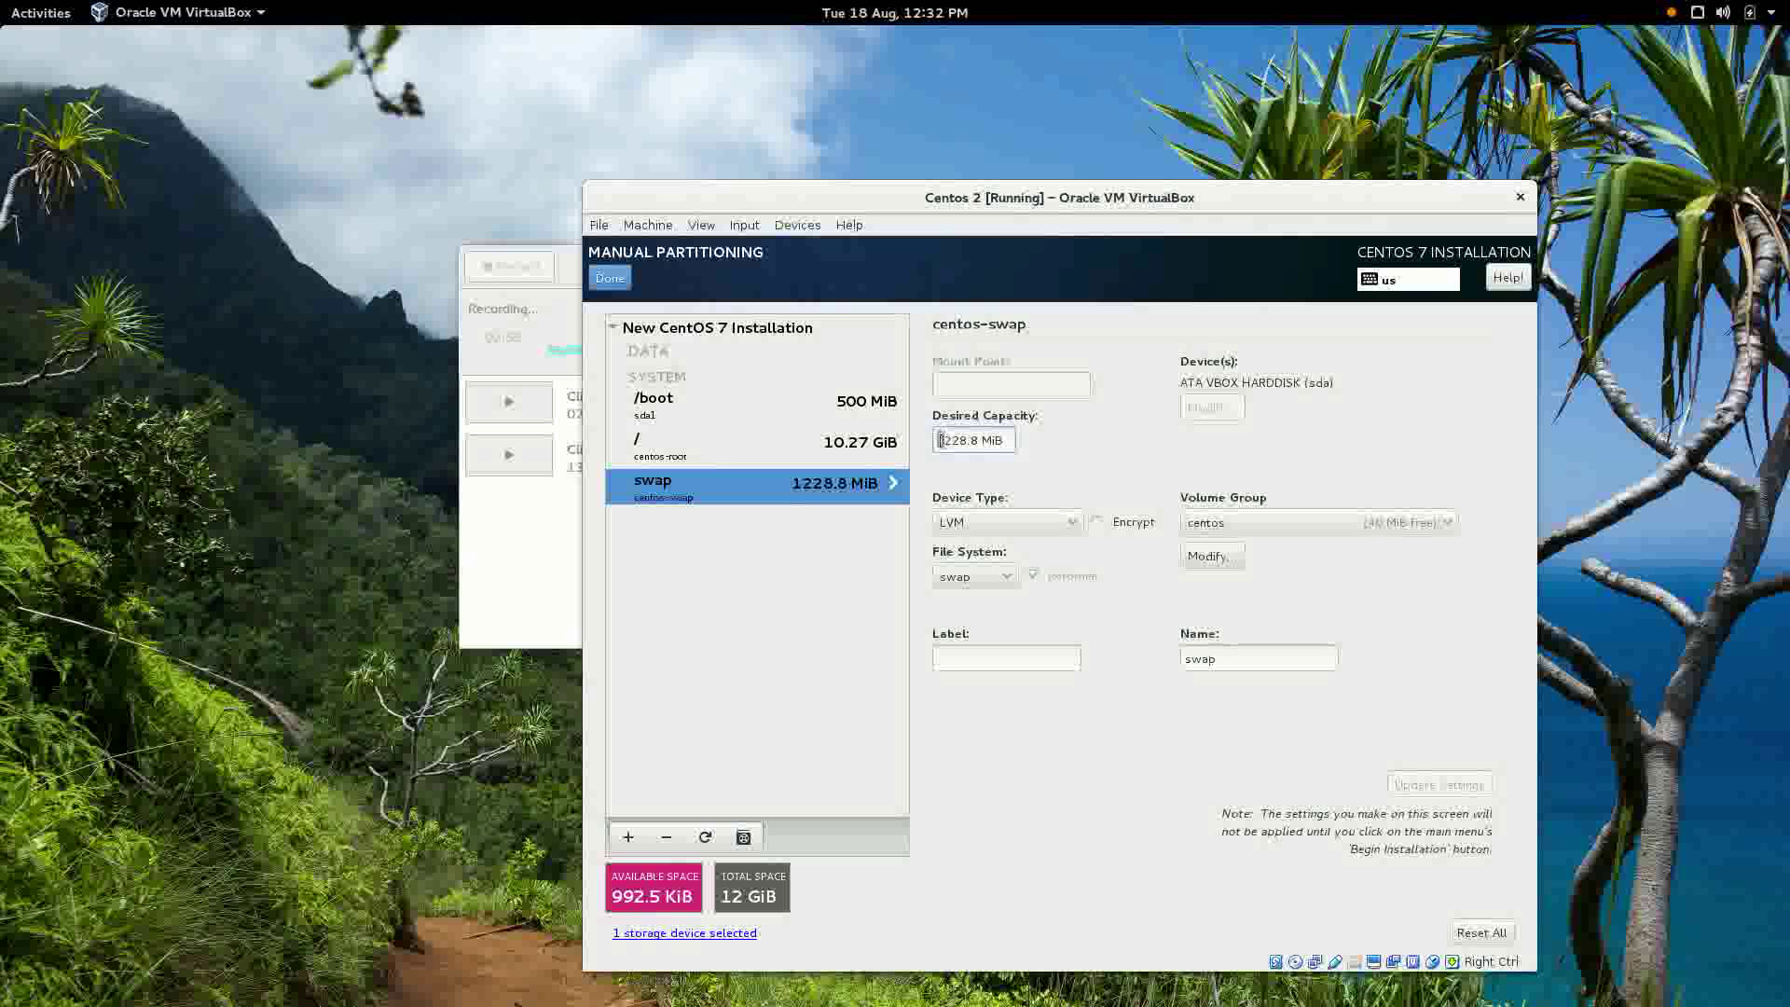
type("2")
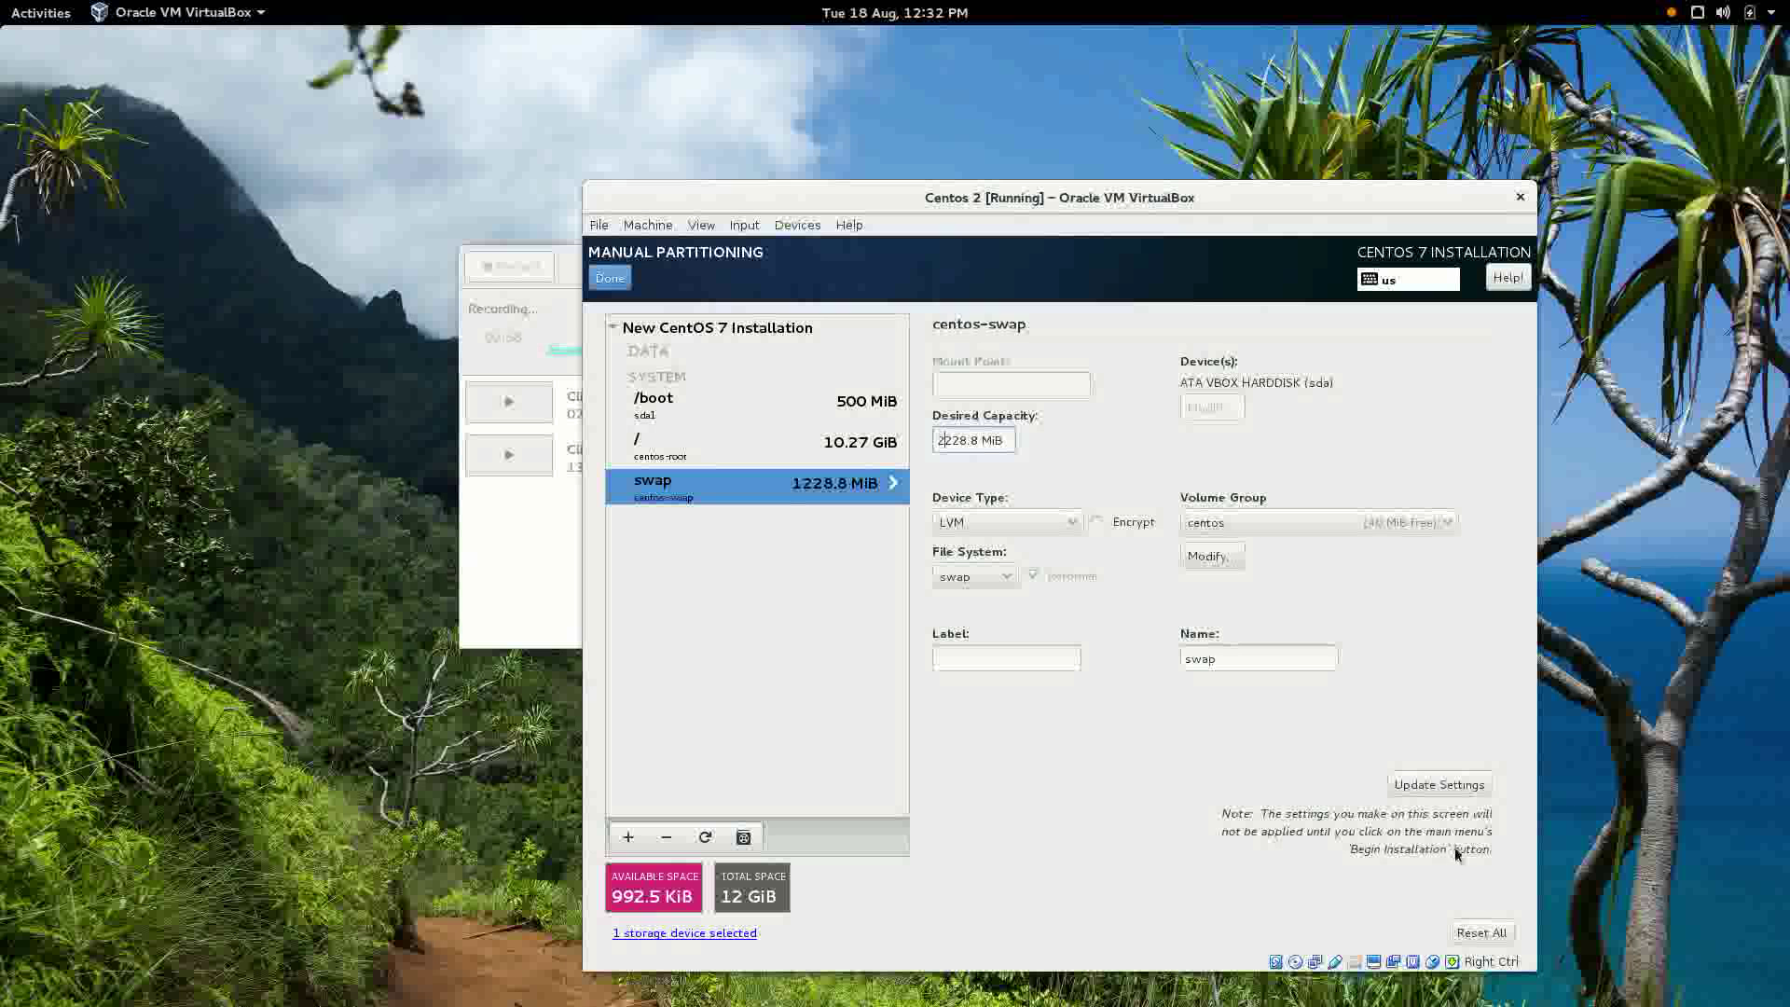
left_click(1444, 783)
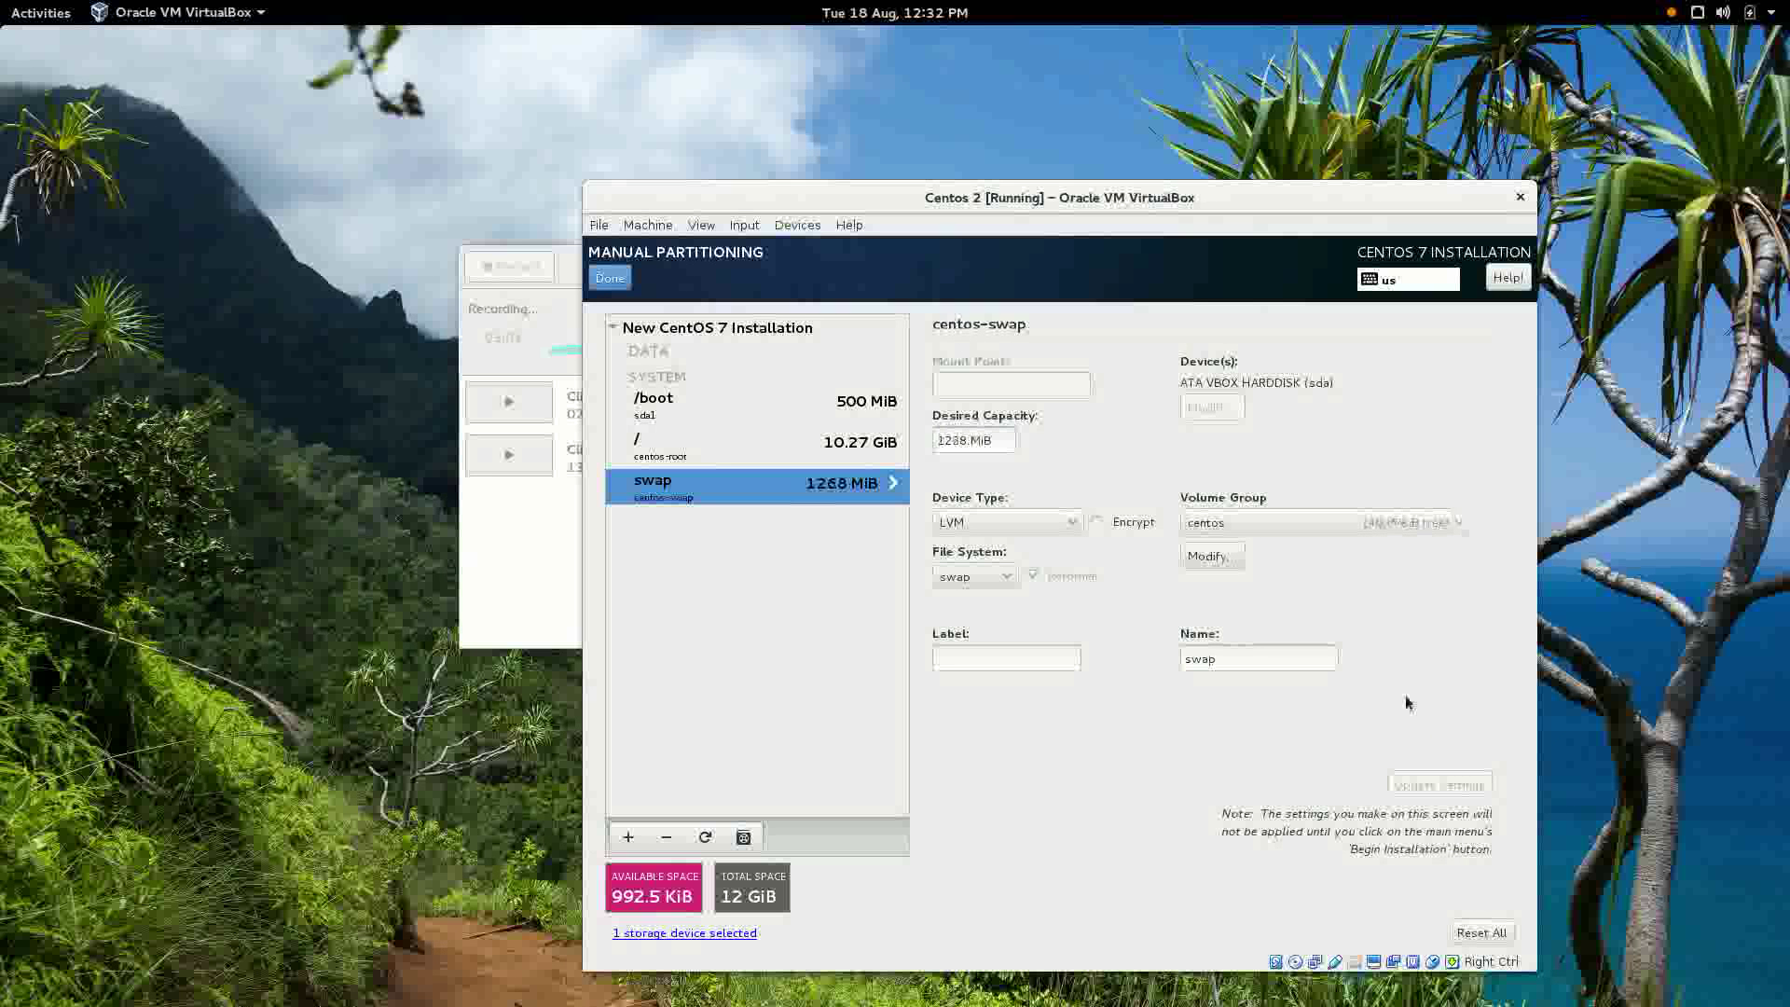
left_click(844, 451)
left_click(950, 442)
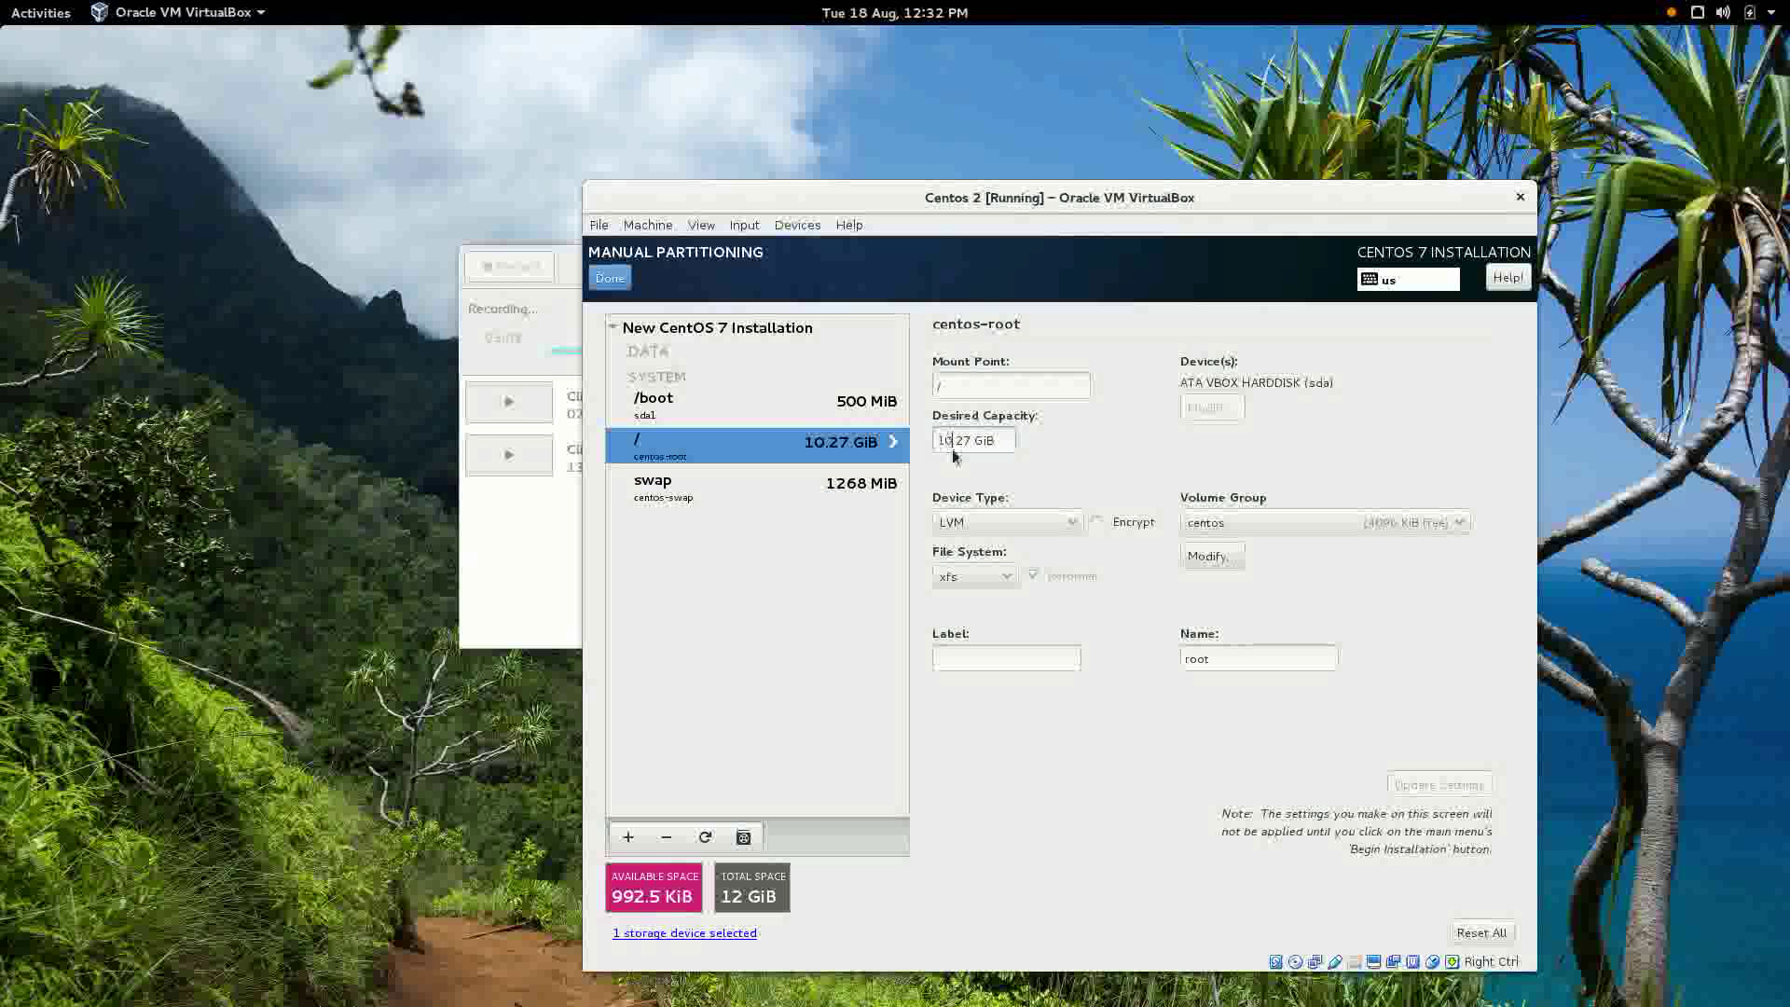
key("BackSpace")
key("BackSpace")
type("9")
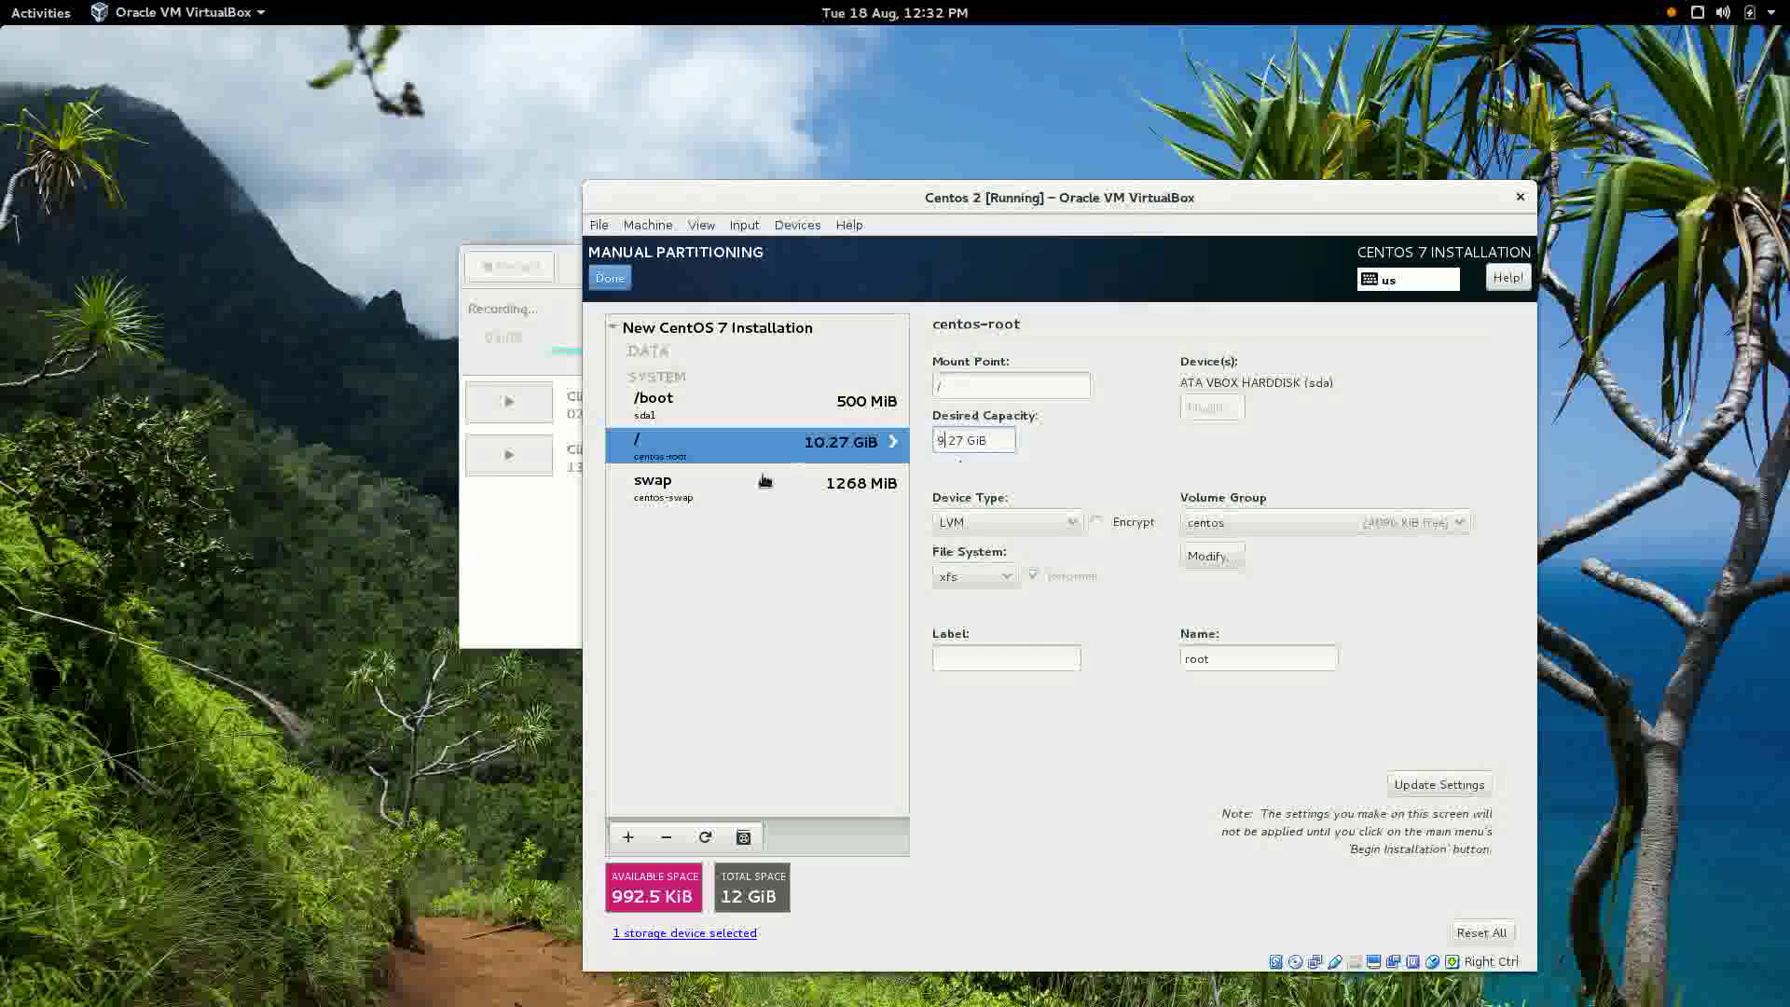
Correct the swap size to 2268 MiB and finish partitioning to review the changes.
left_click(884, 478)
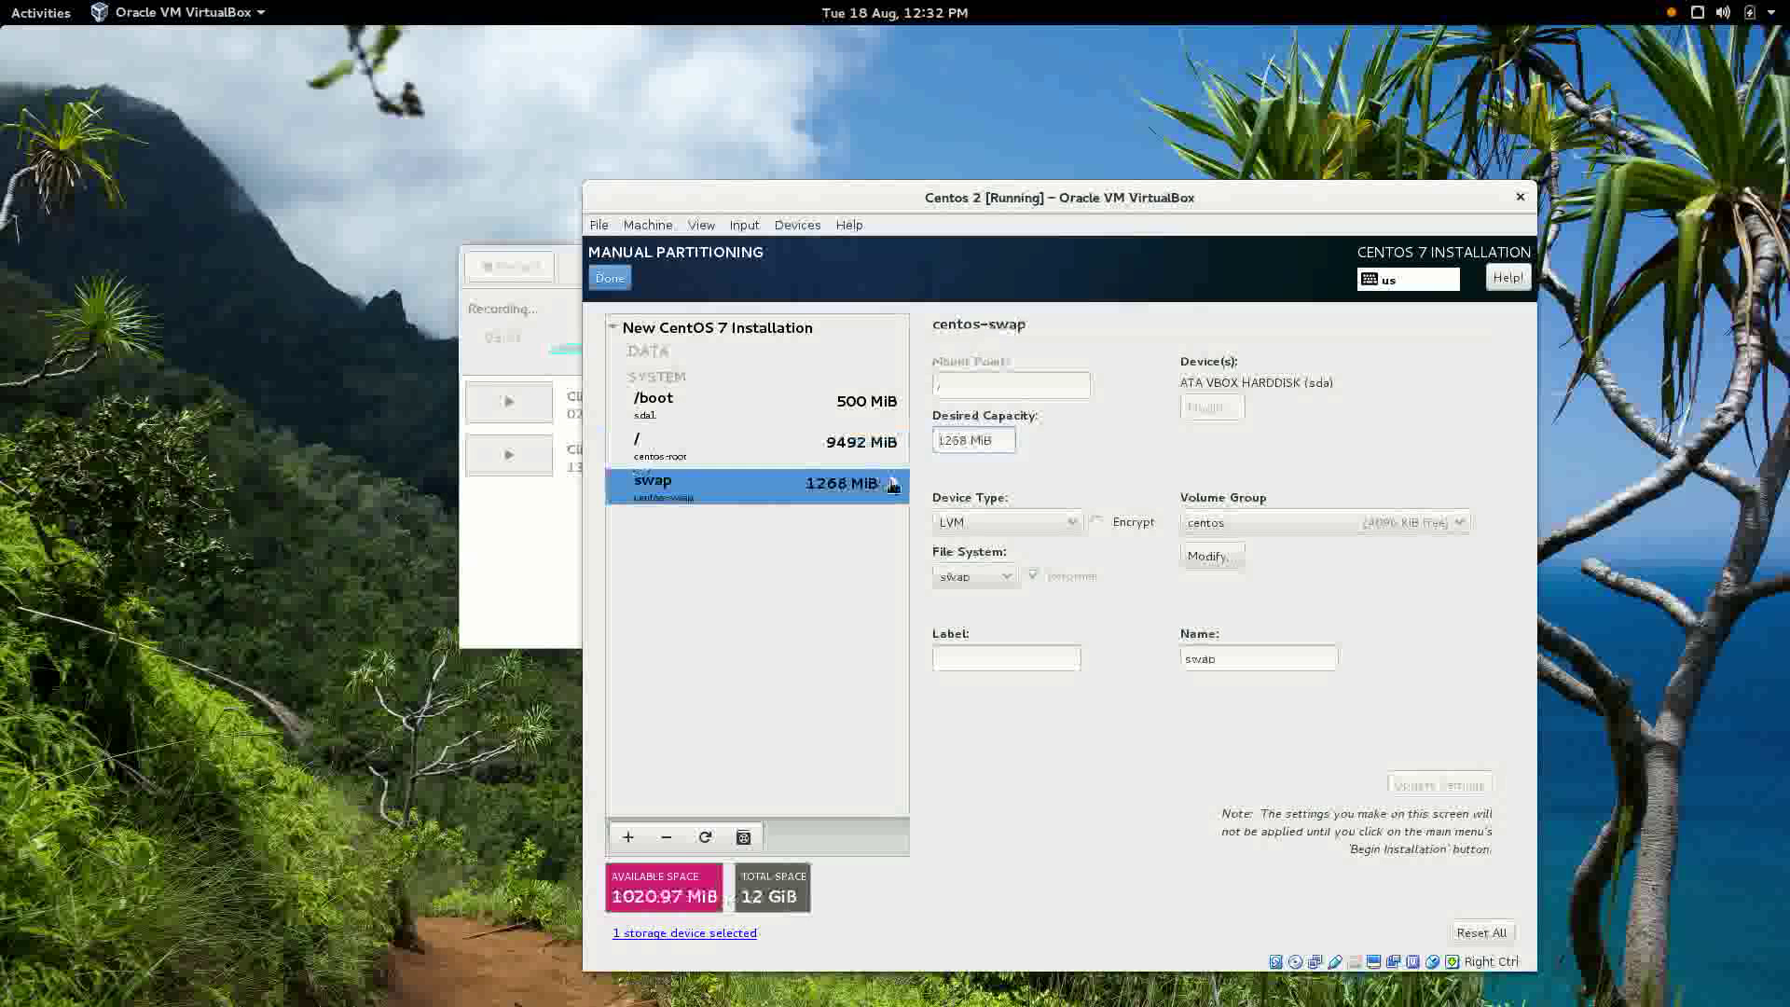
left_click(940, 446)
key("Delete")
type("2")
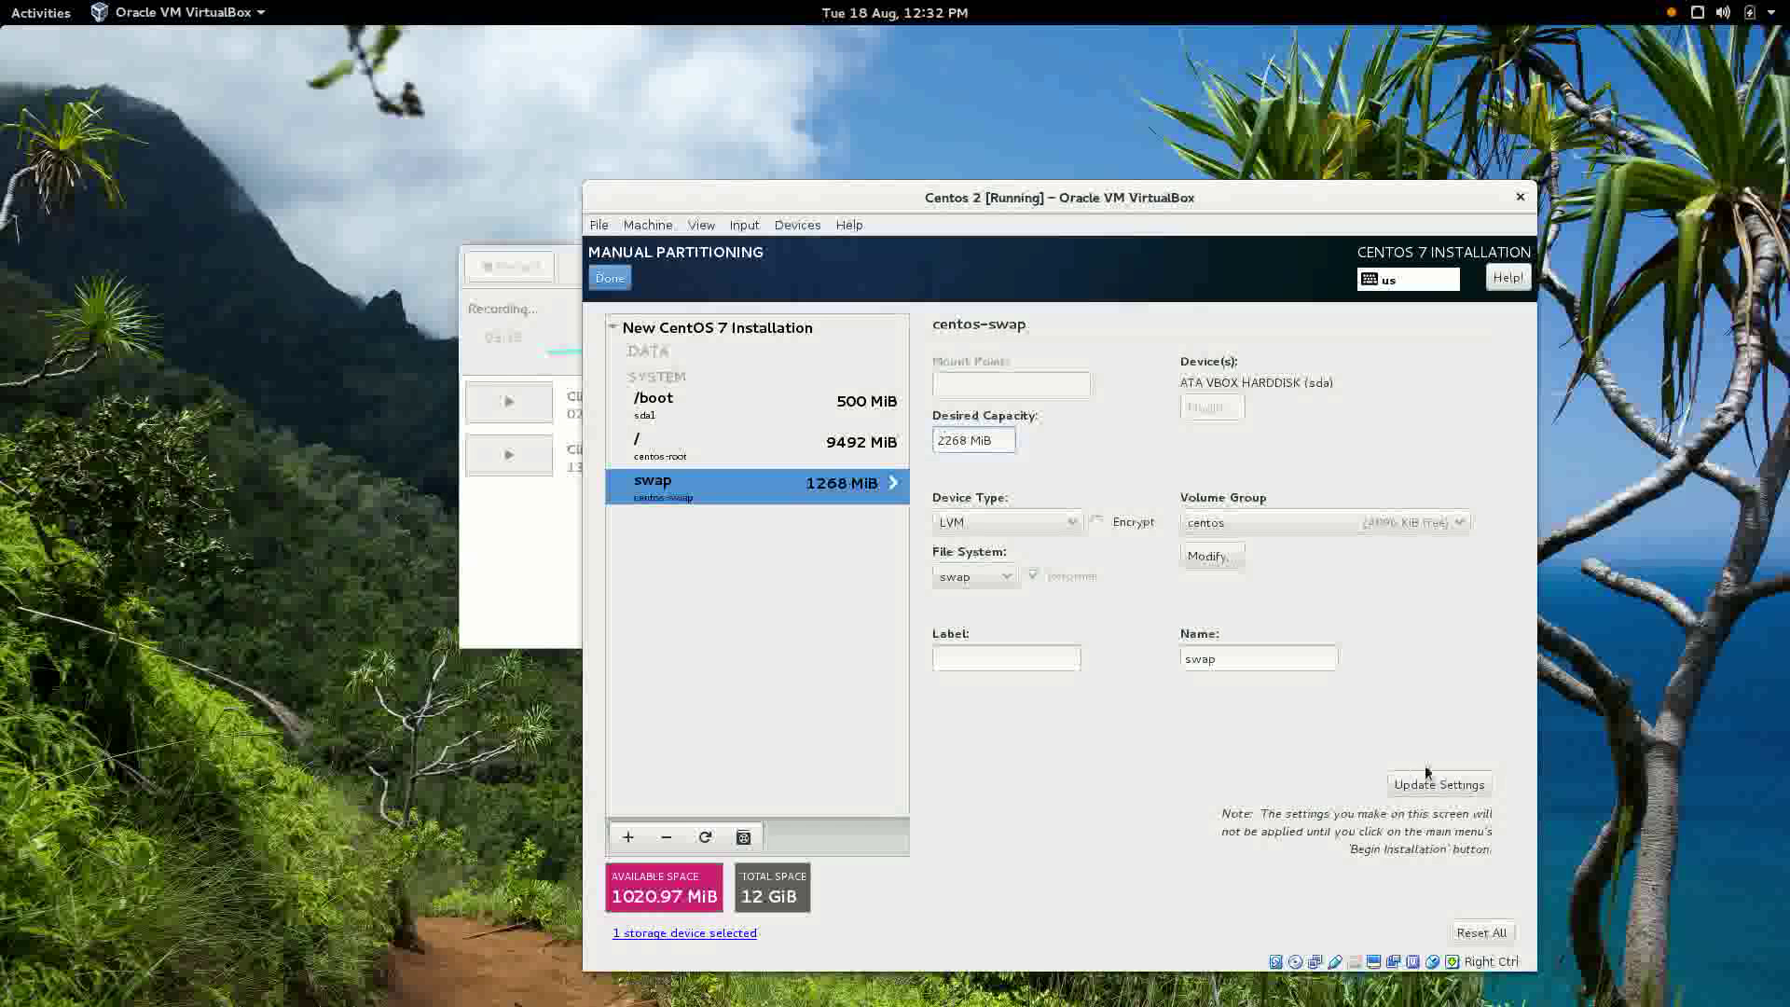
left_click(1434, 783)
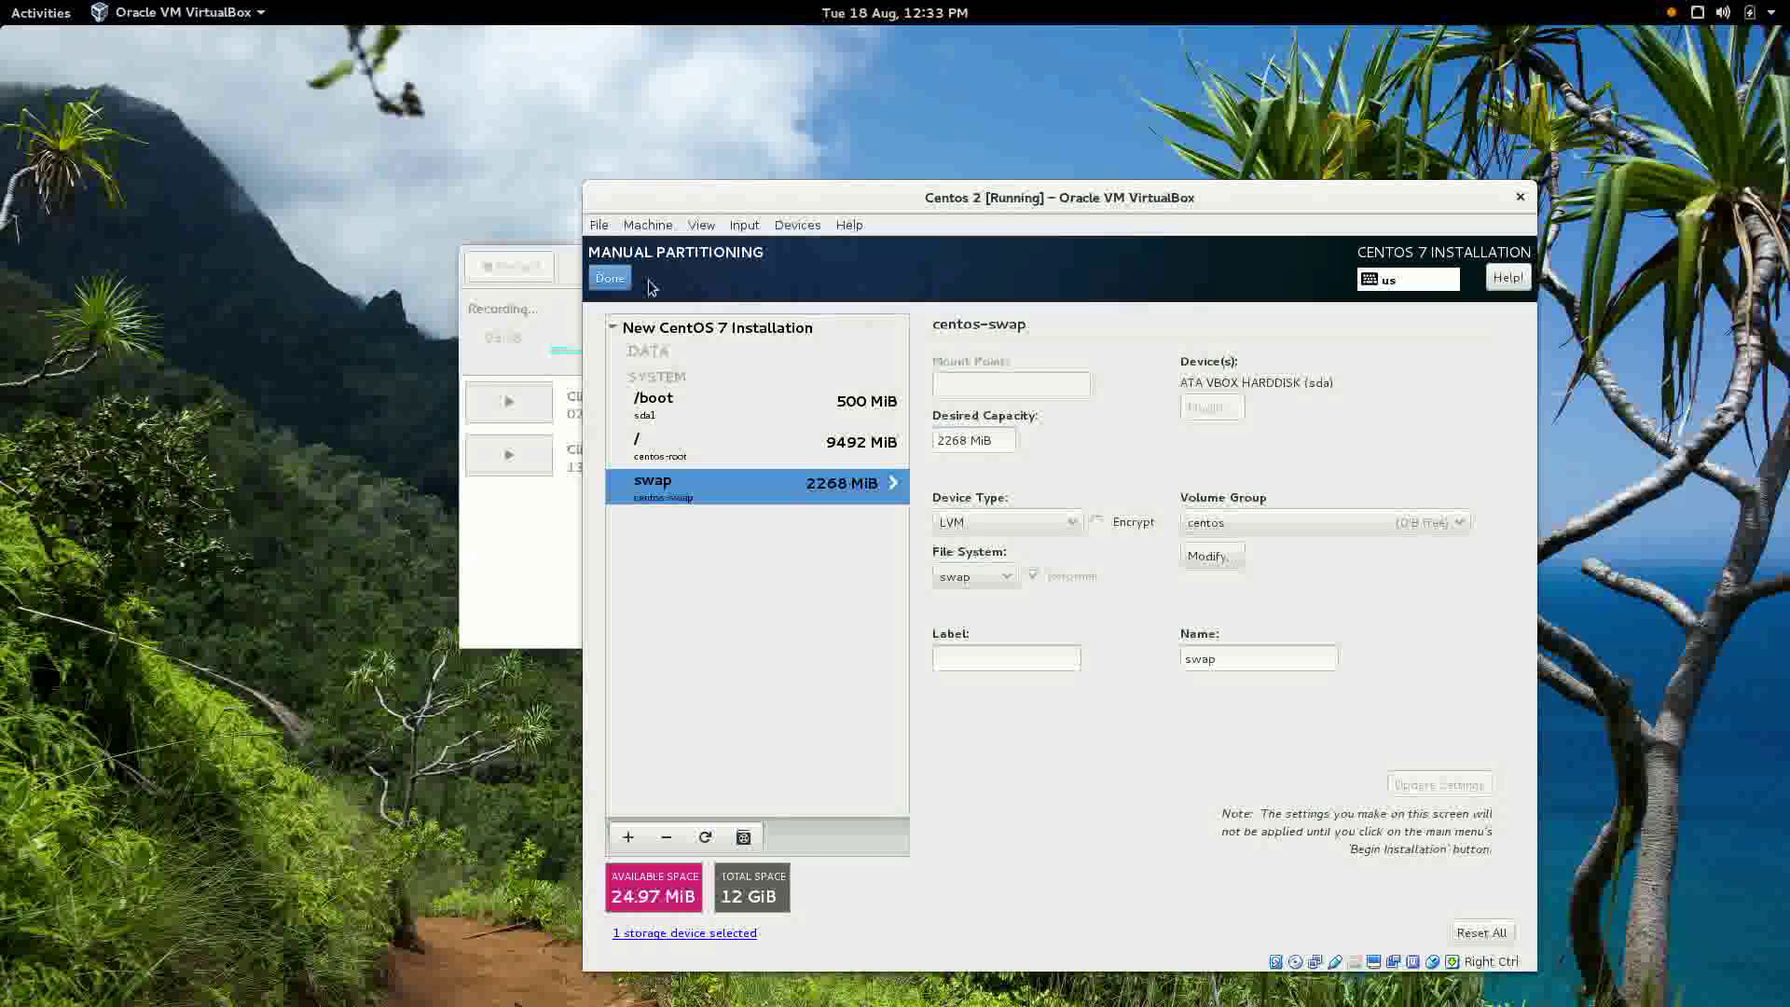
left_click(611, 278)
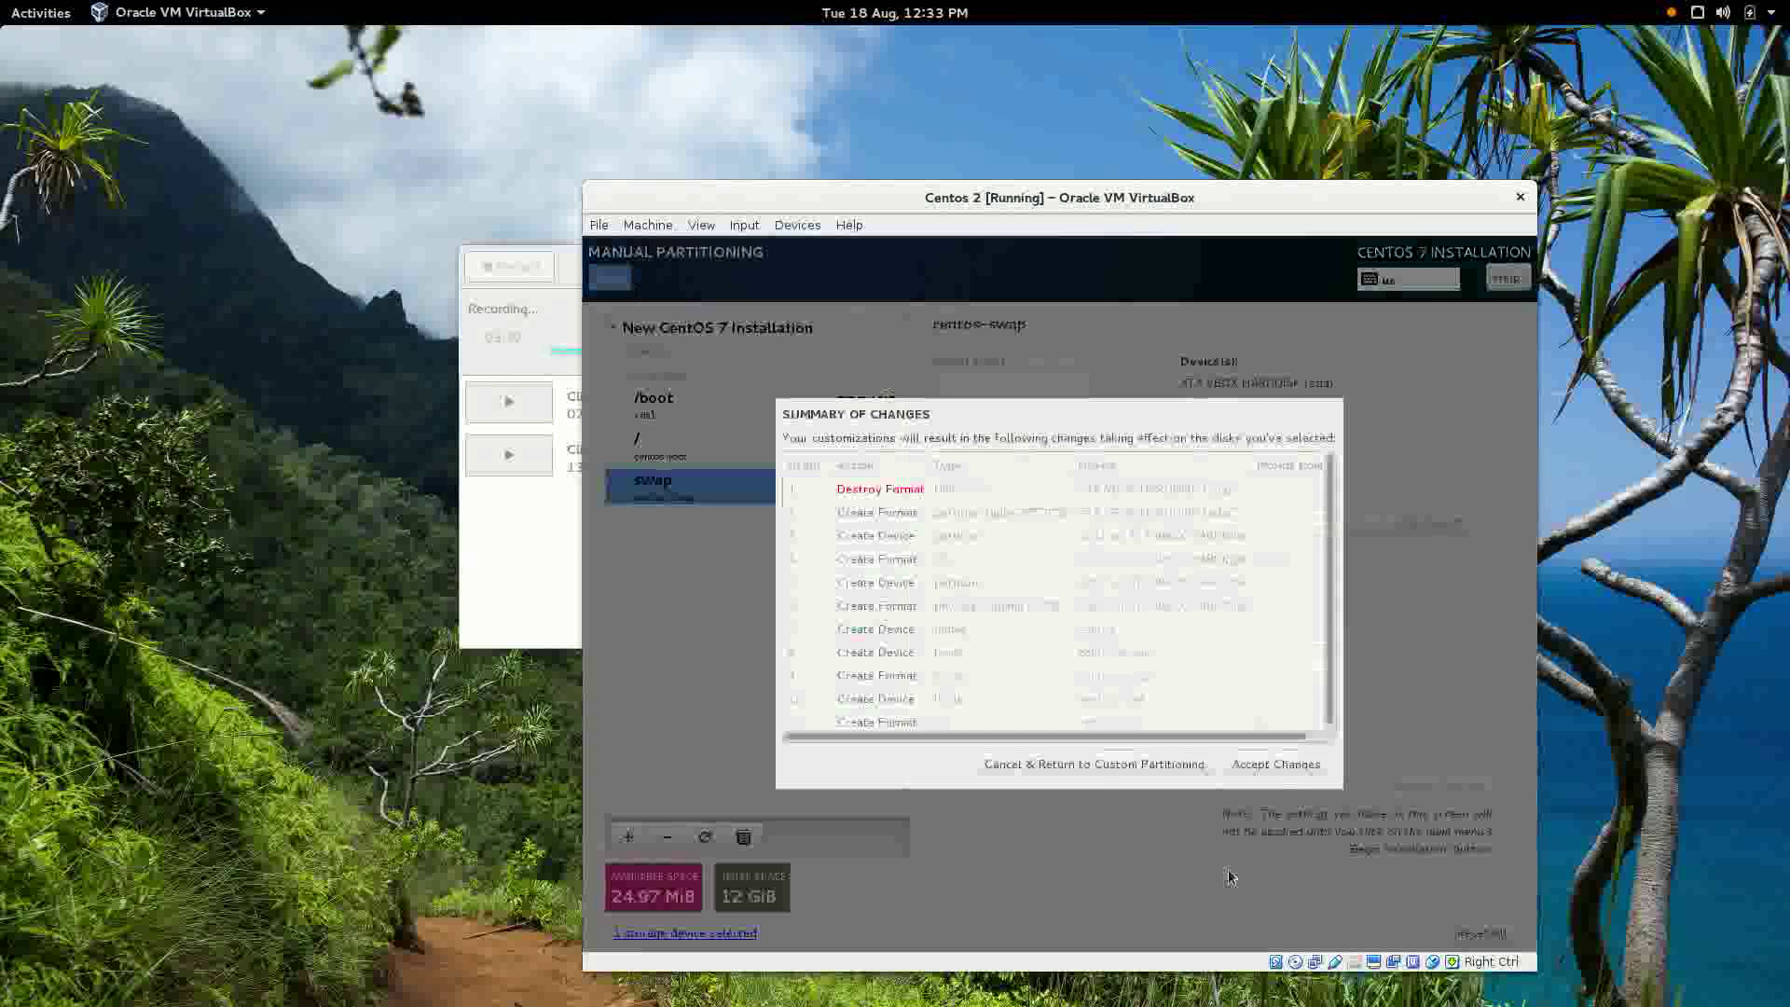
Accept the partition changes and switch the enp0s3 Ethernet connection on.
left_click(1274, 768)
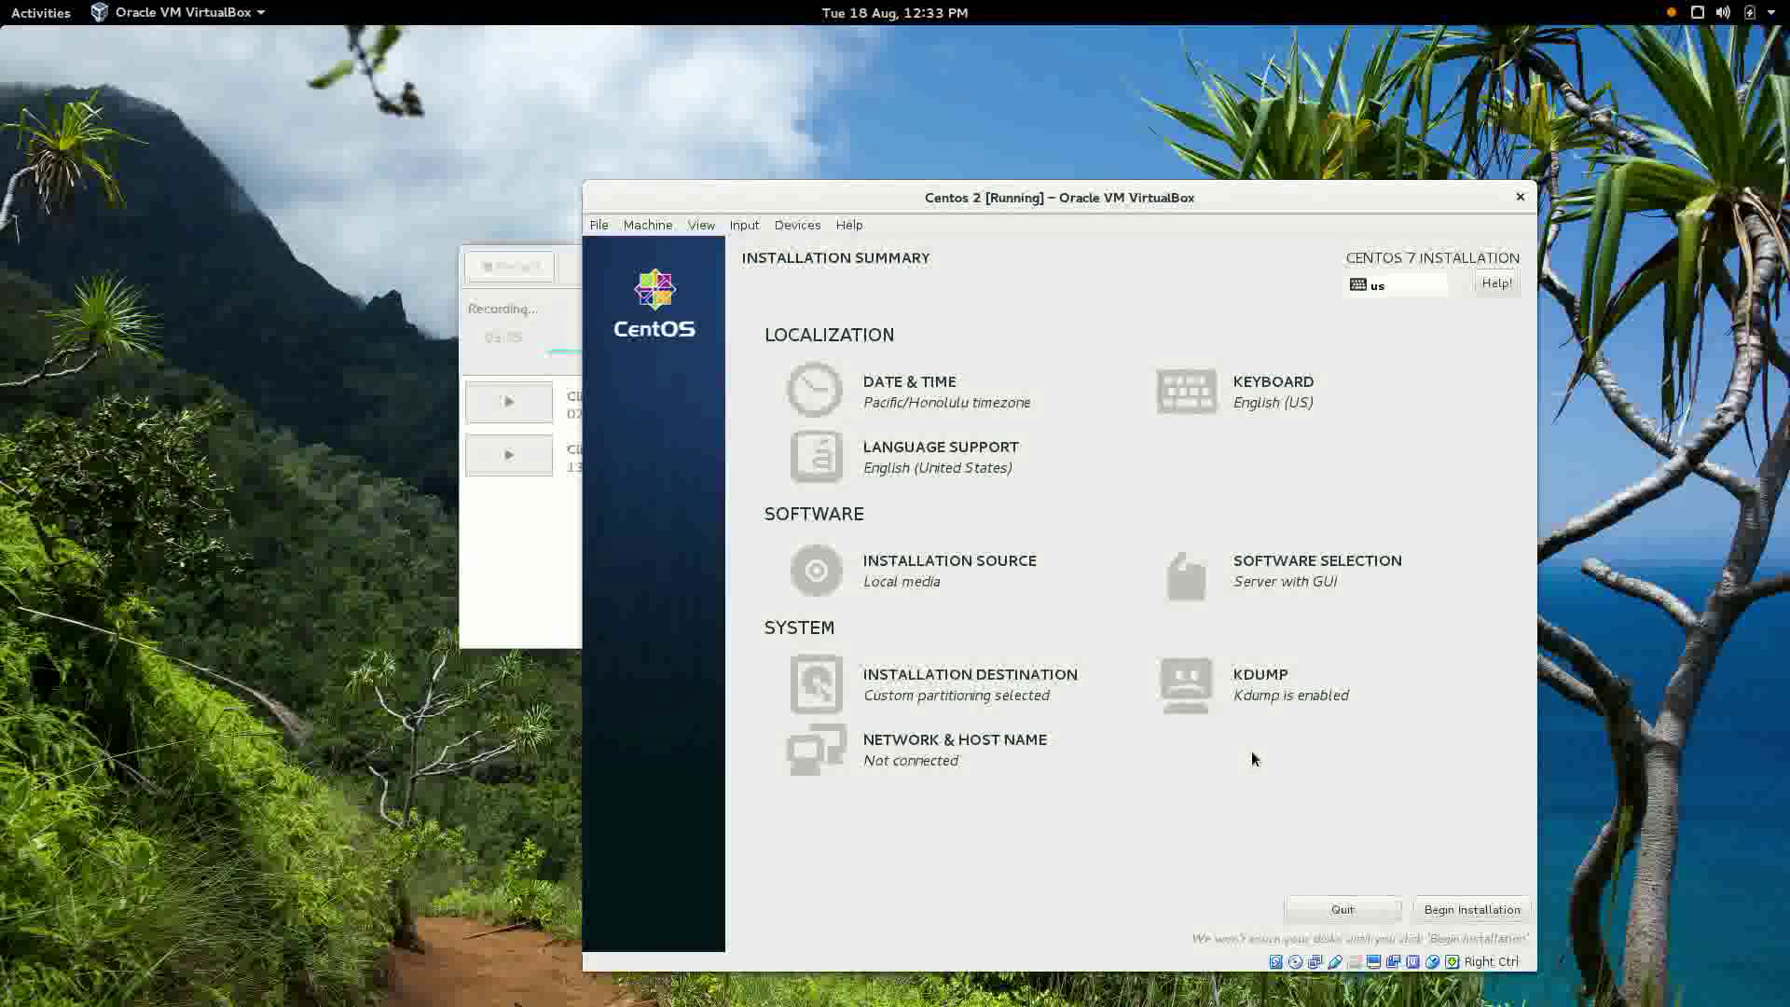
left_click(970, 750)
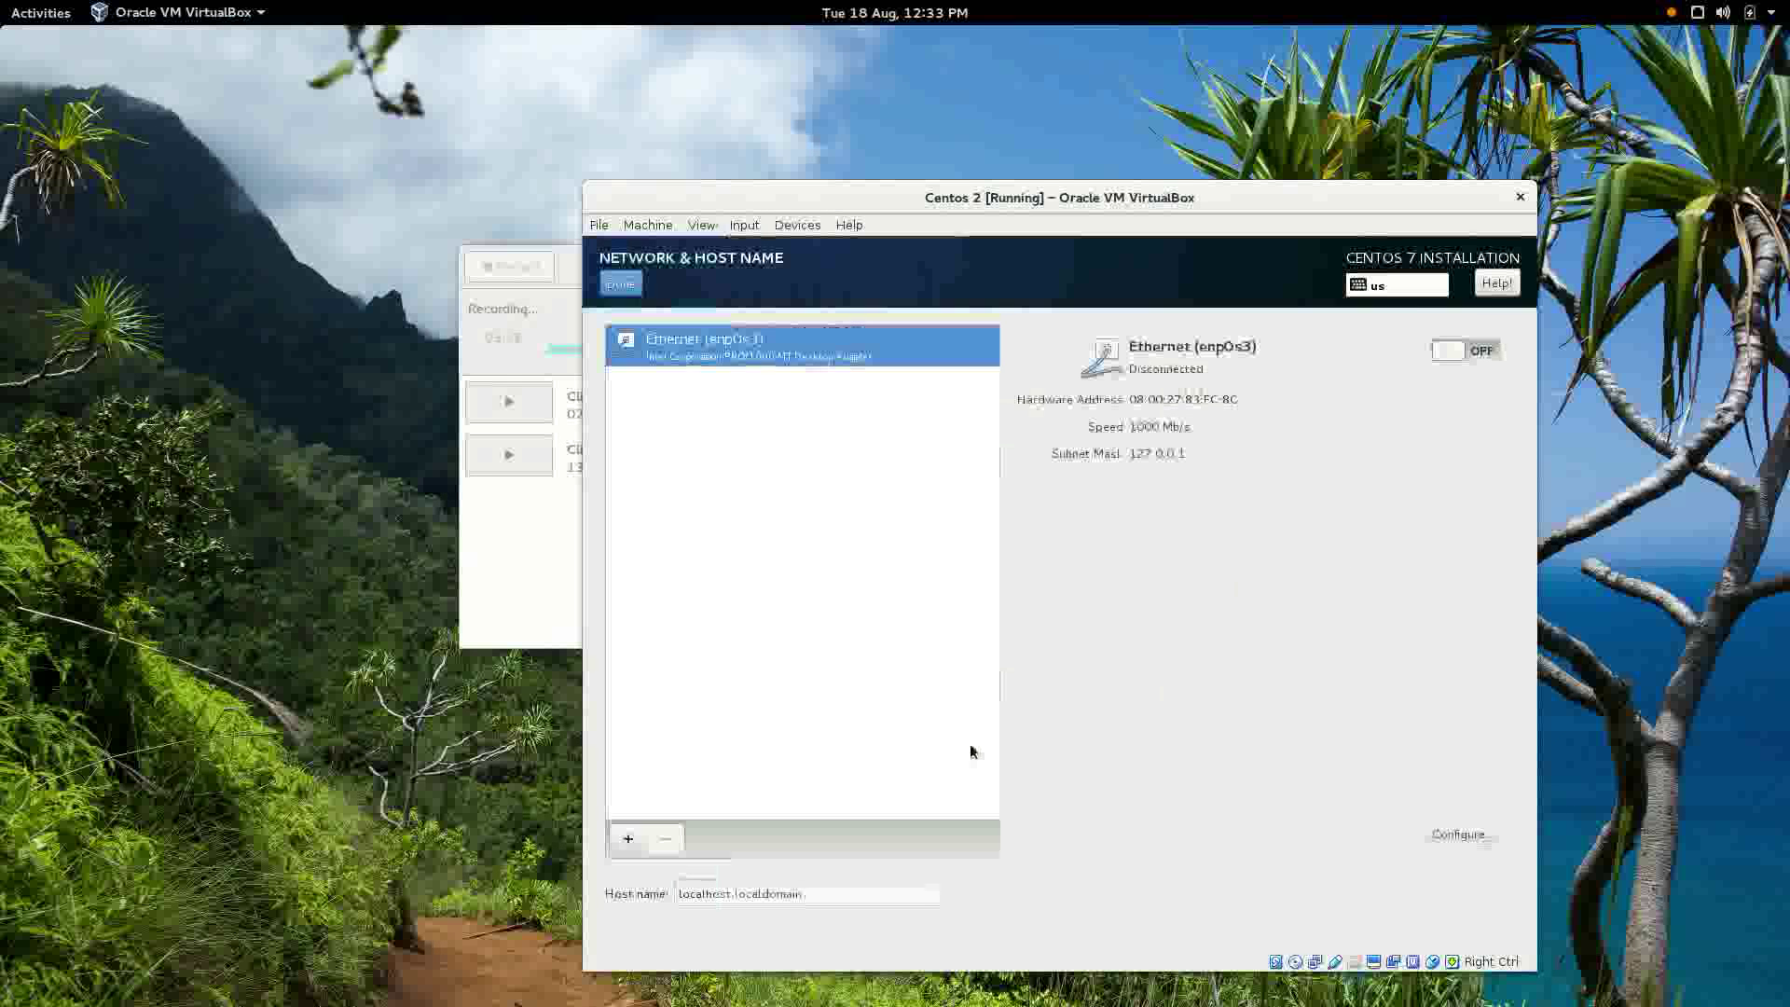
left_click(1459, 359)
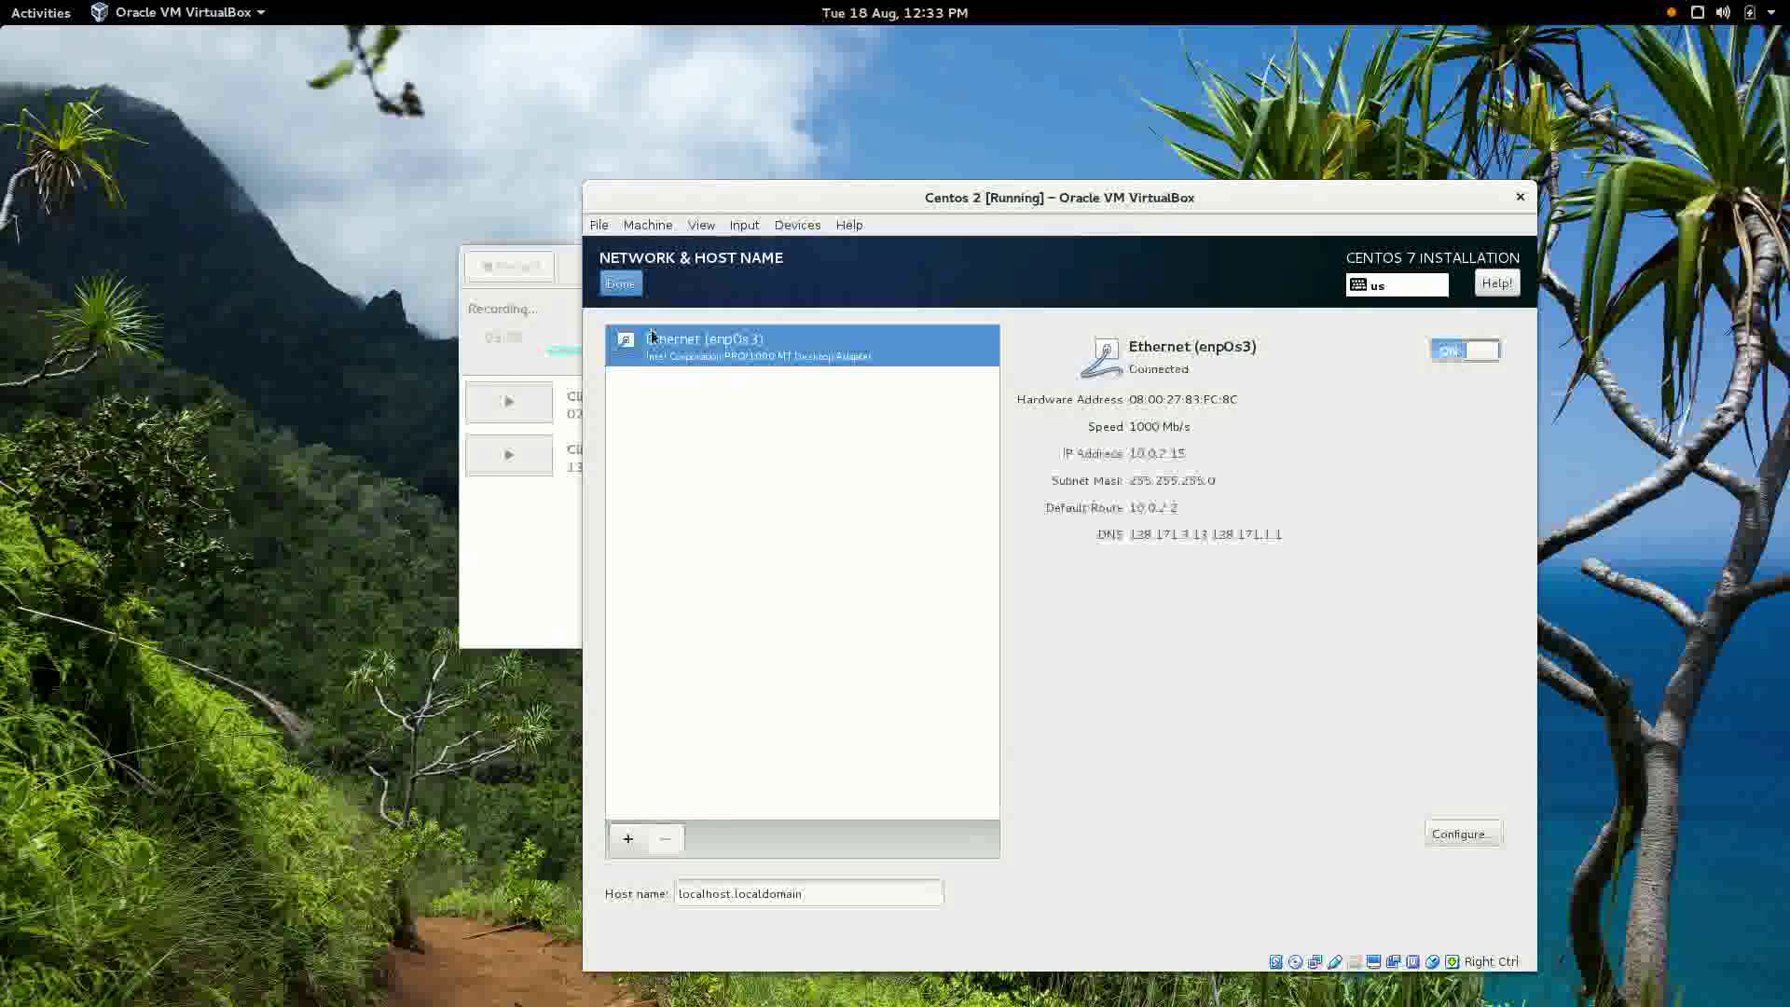
left_click(622, 284)
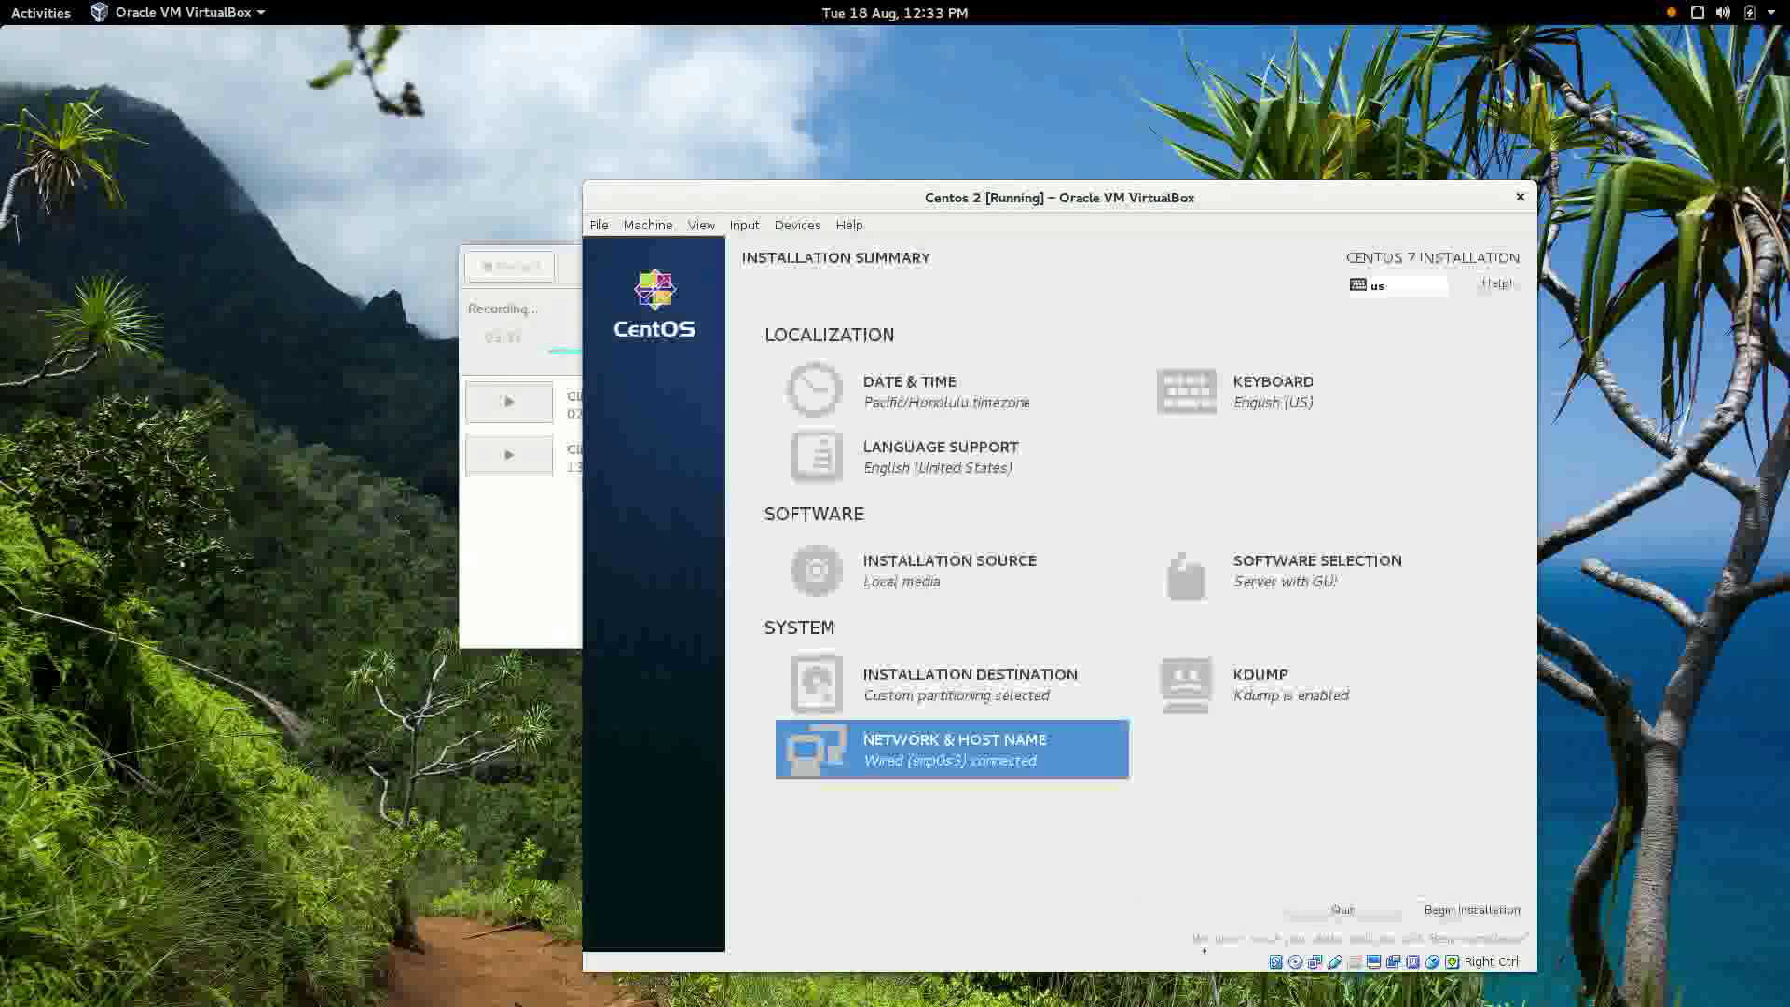
Begin installation and set a root password, accepting it despite the weak-password warning.
left_click(1433, 910)
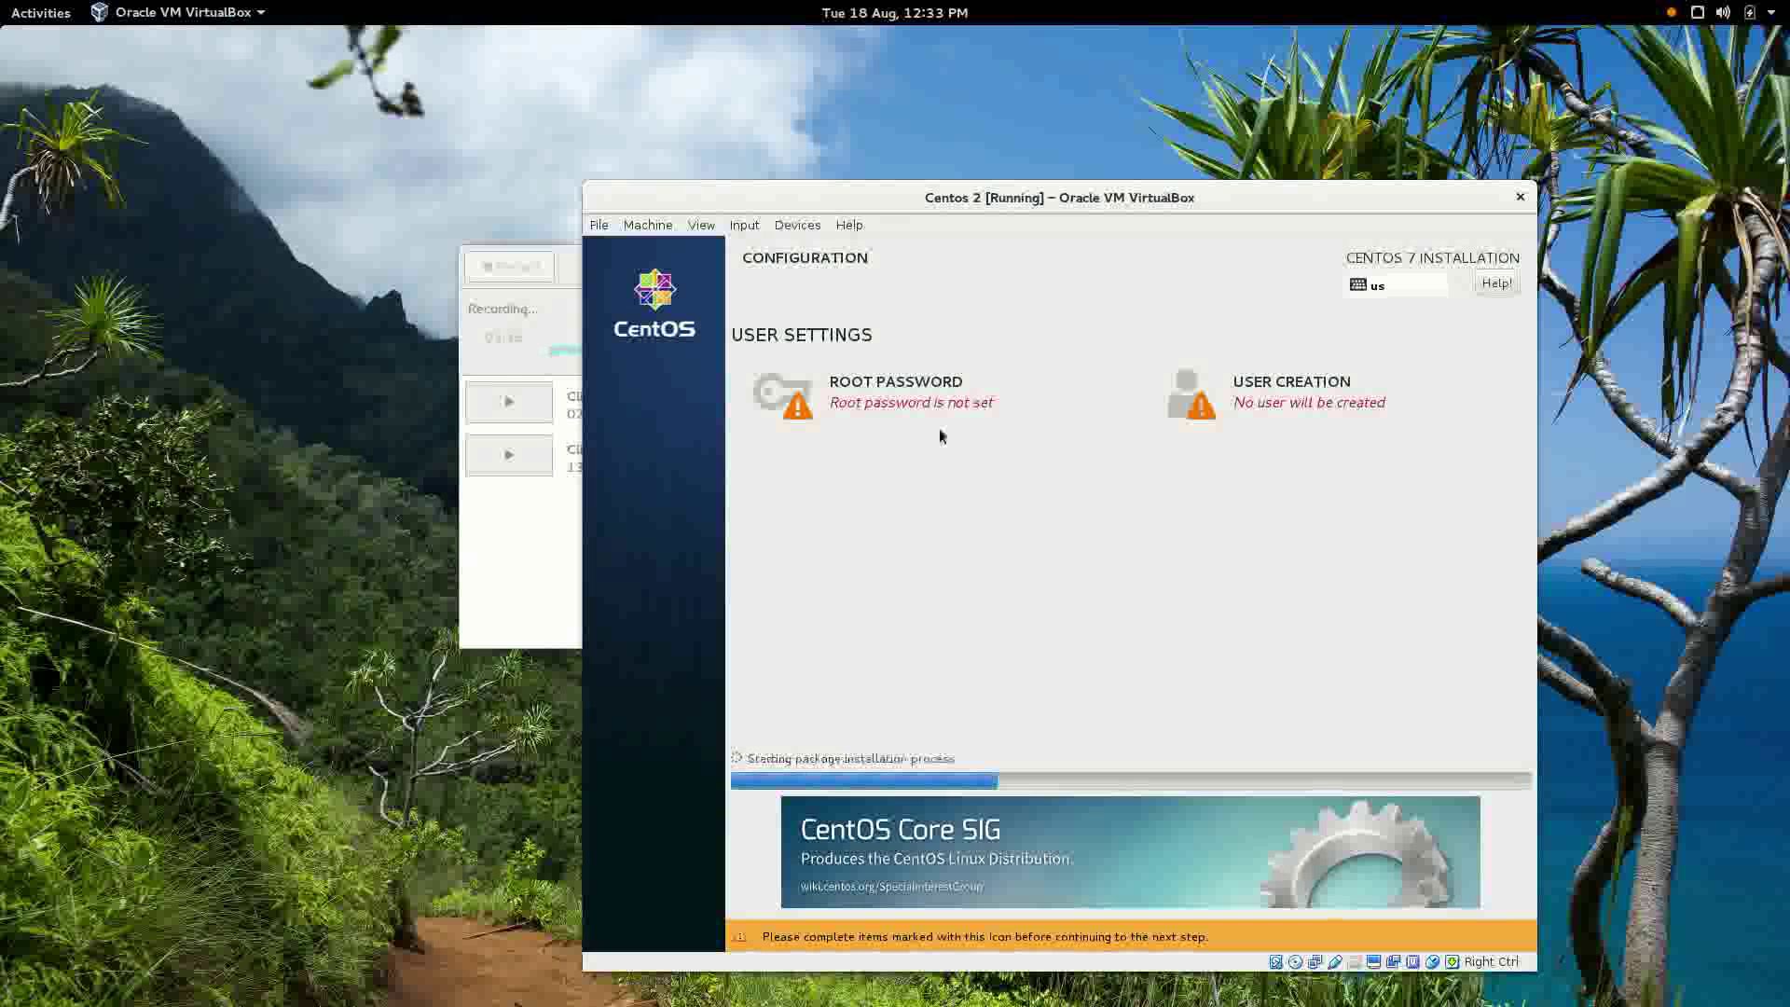
left_click(822, 404)
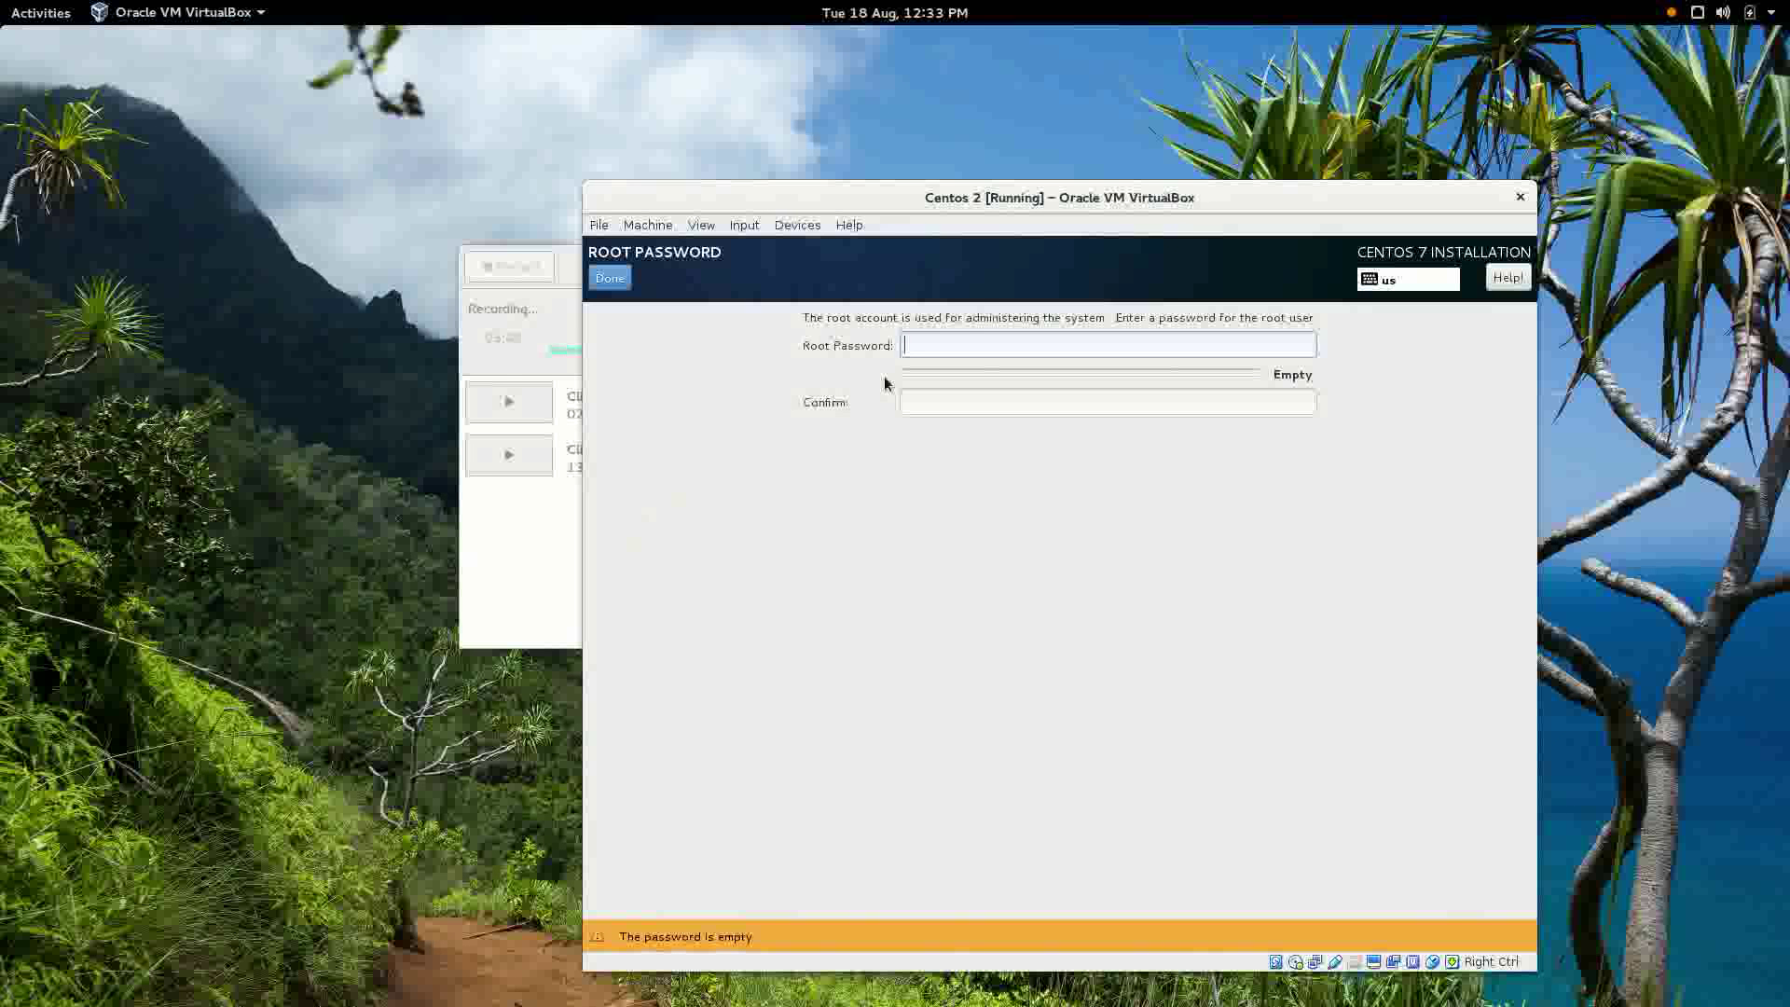
type("123")
key("Tab")
type("123")
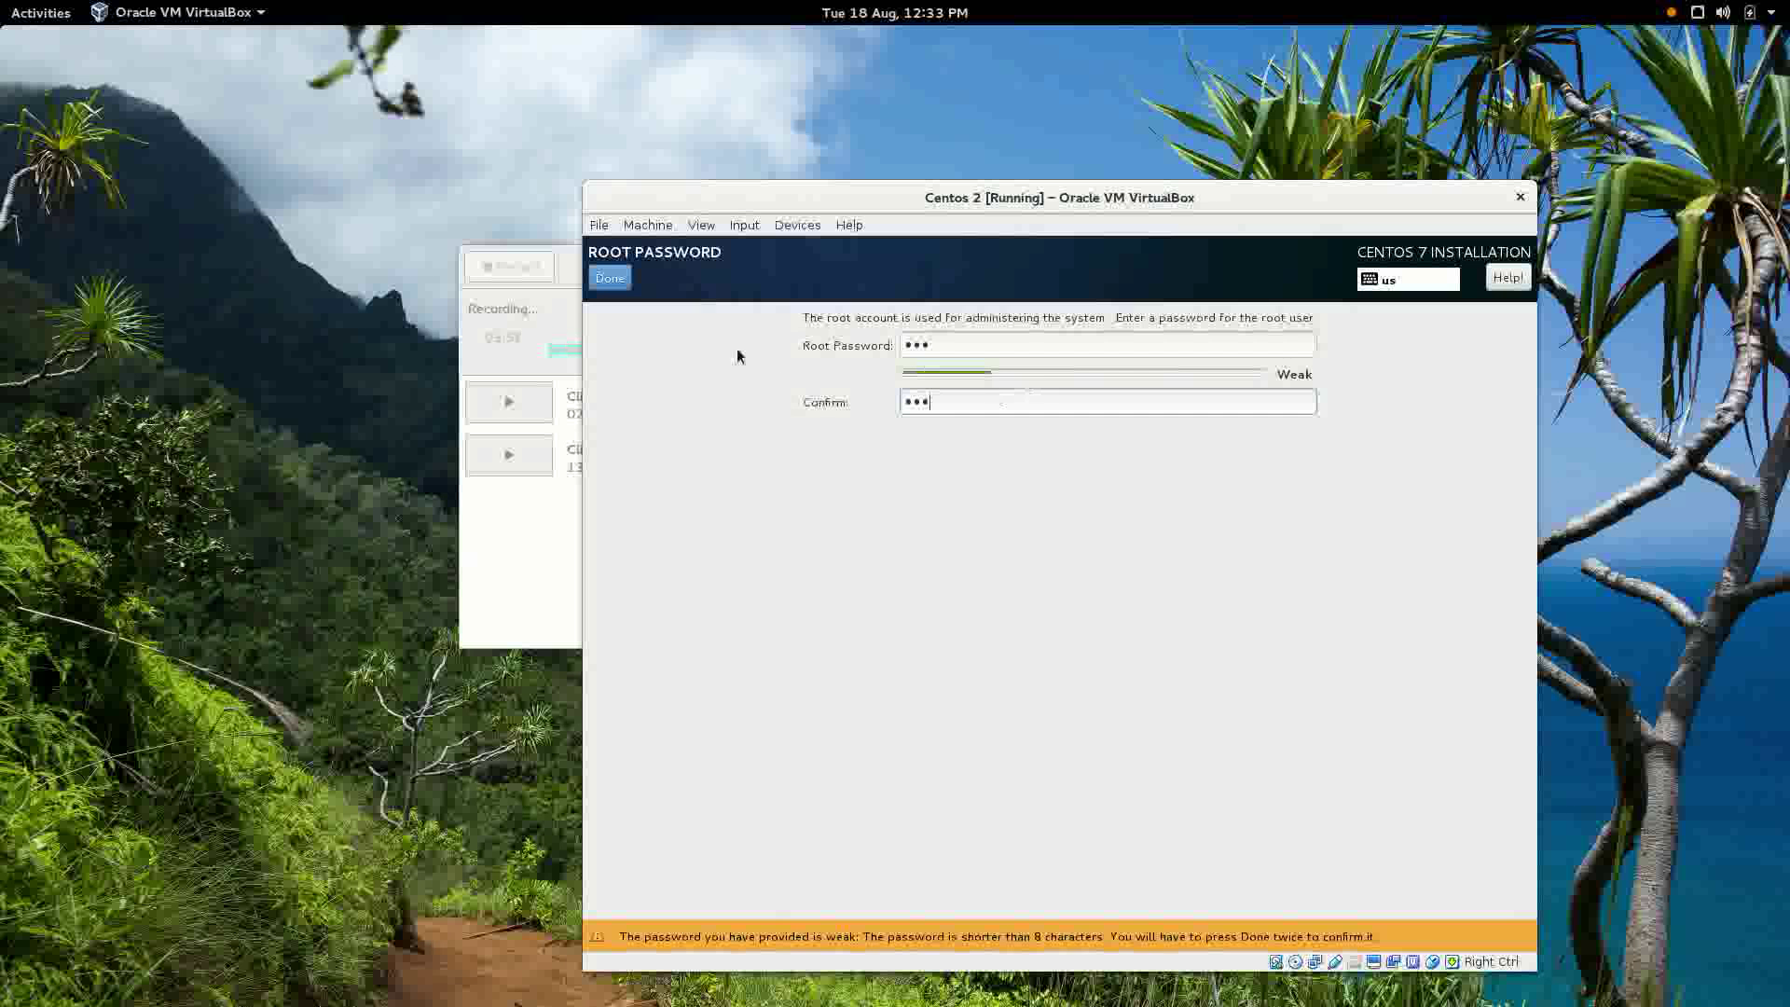
left_click(615, 282)
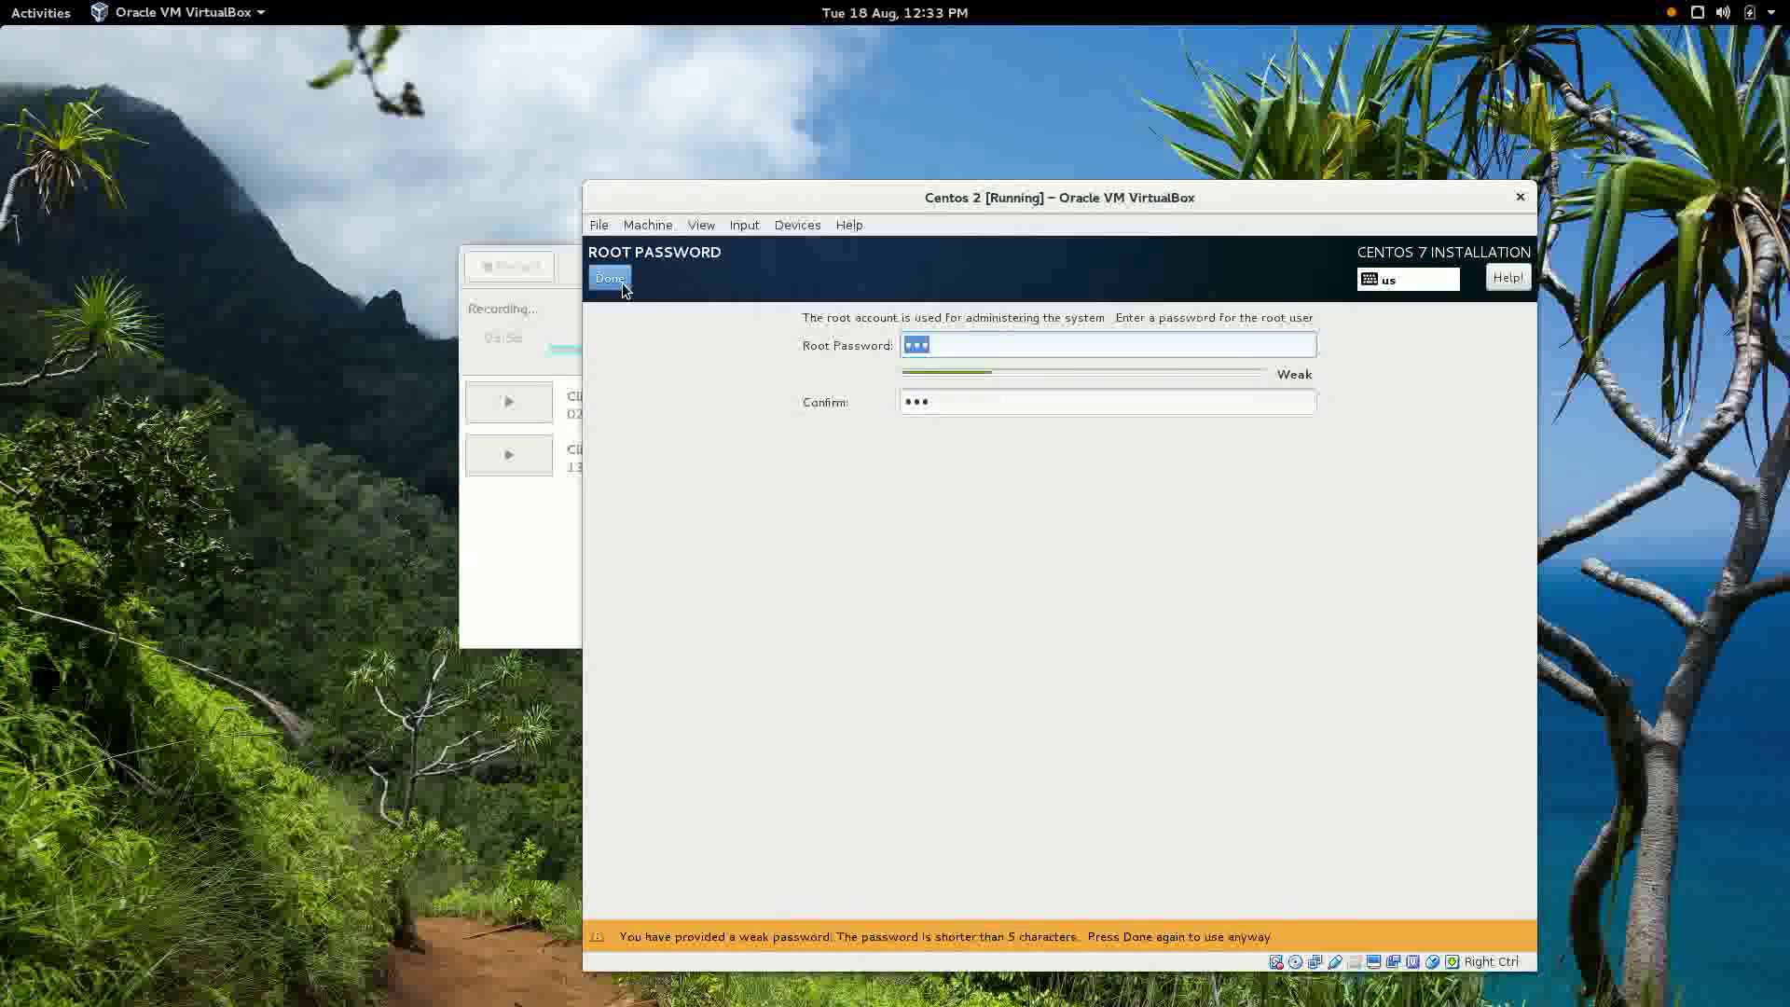
left_click(621, 284)
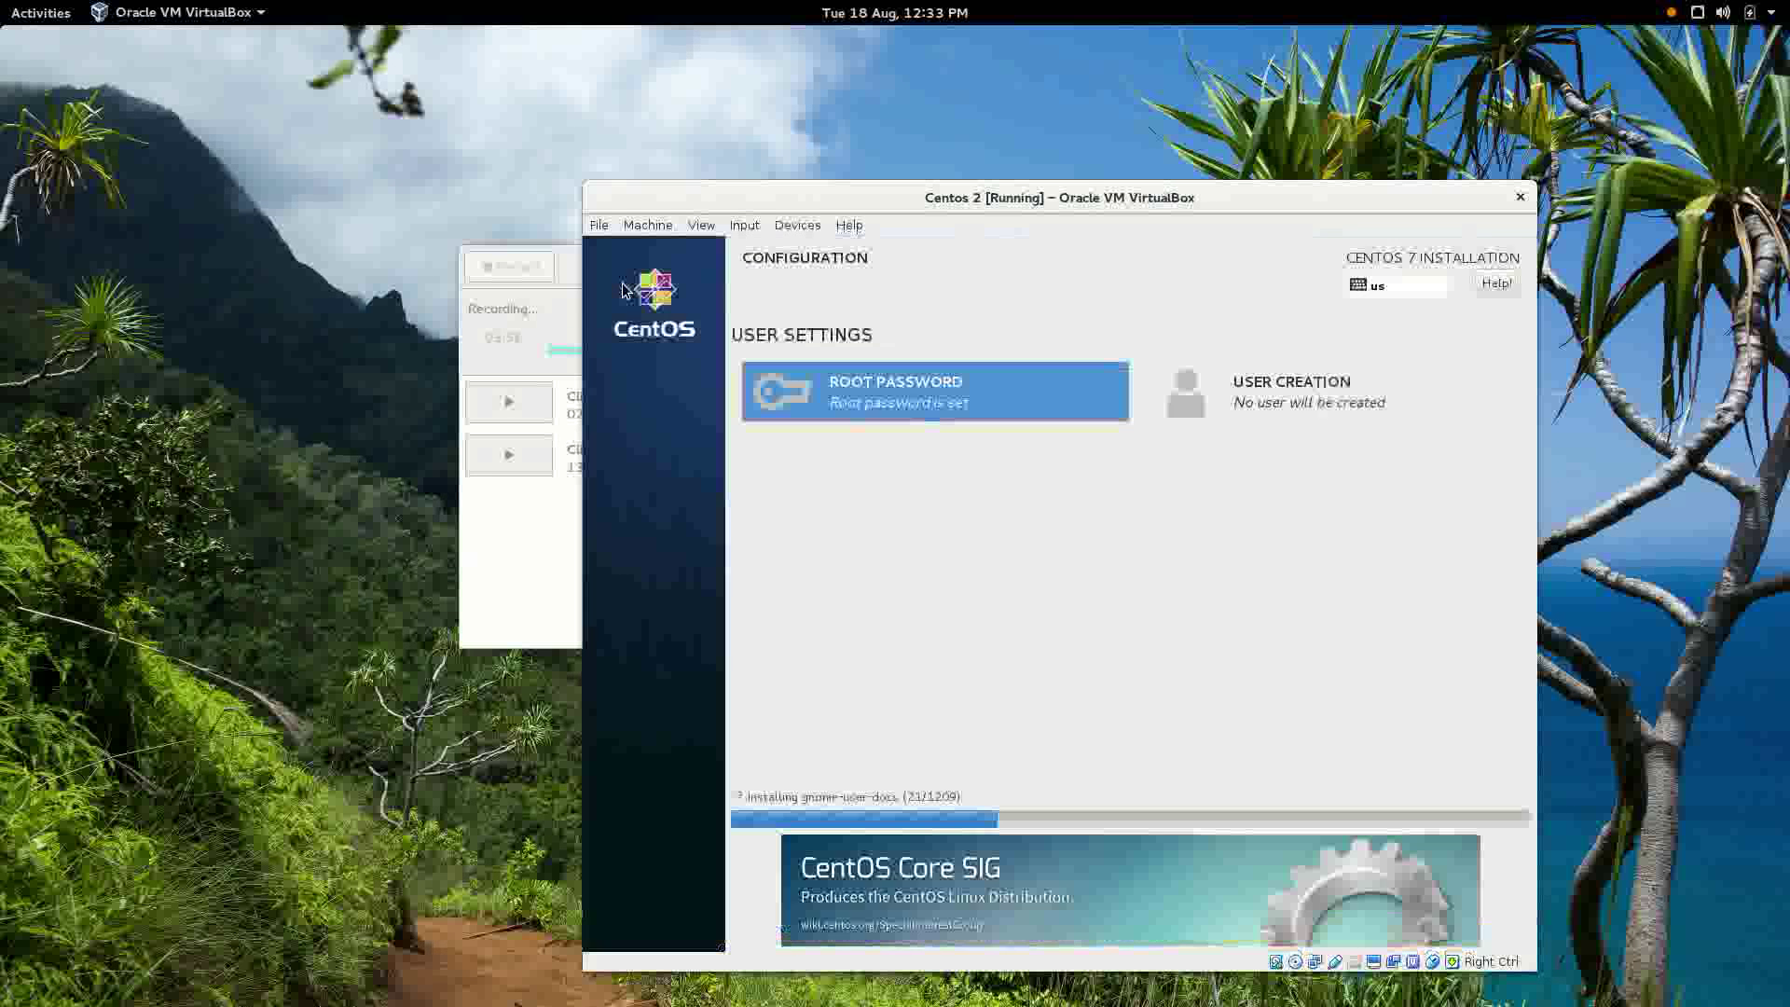
Create a new user with the user's full name and make it an administrator.
left_click(1360, 405)
type("jon")
key("Tab")
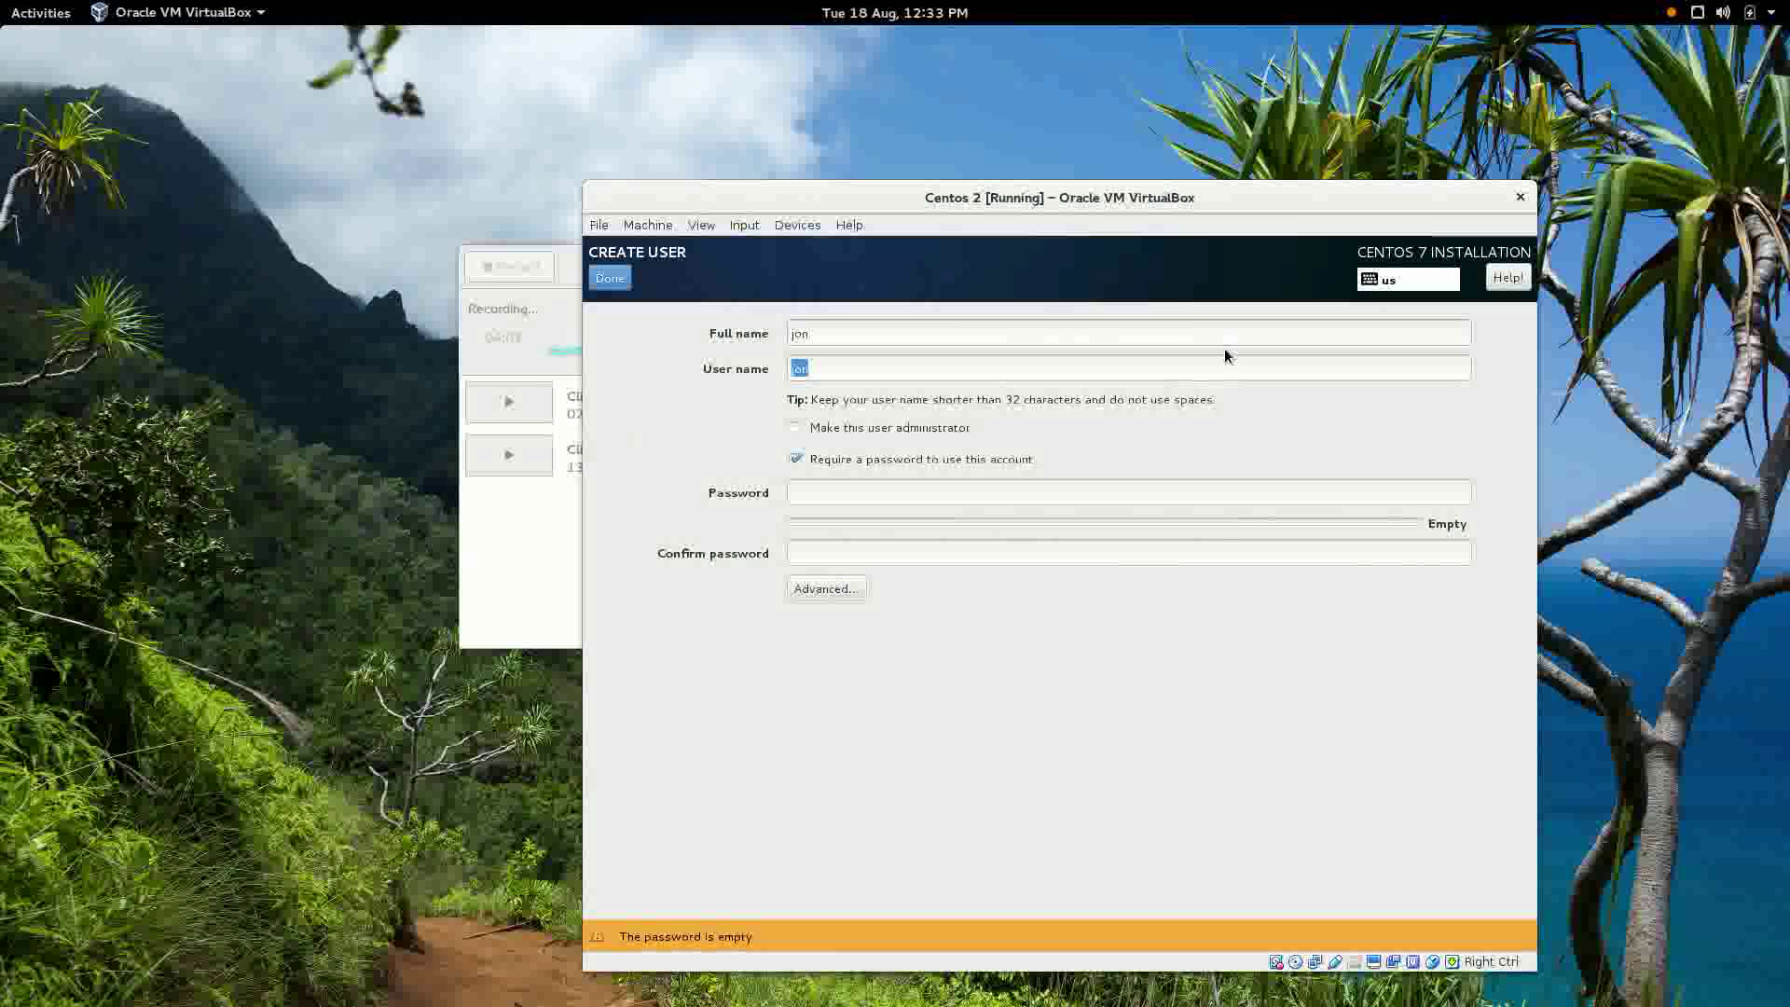
left_click(820, 434)
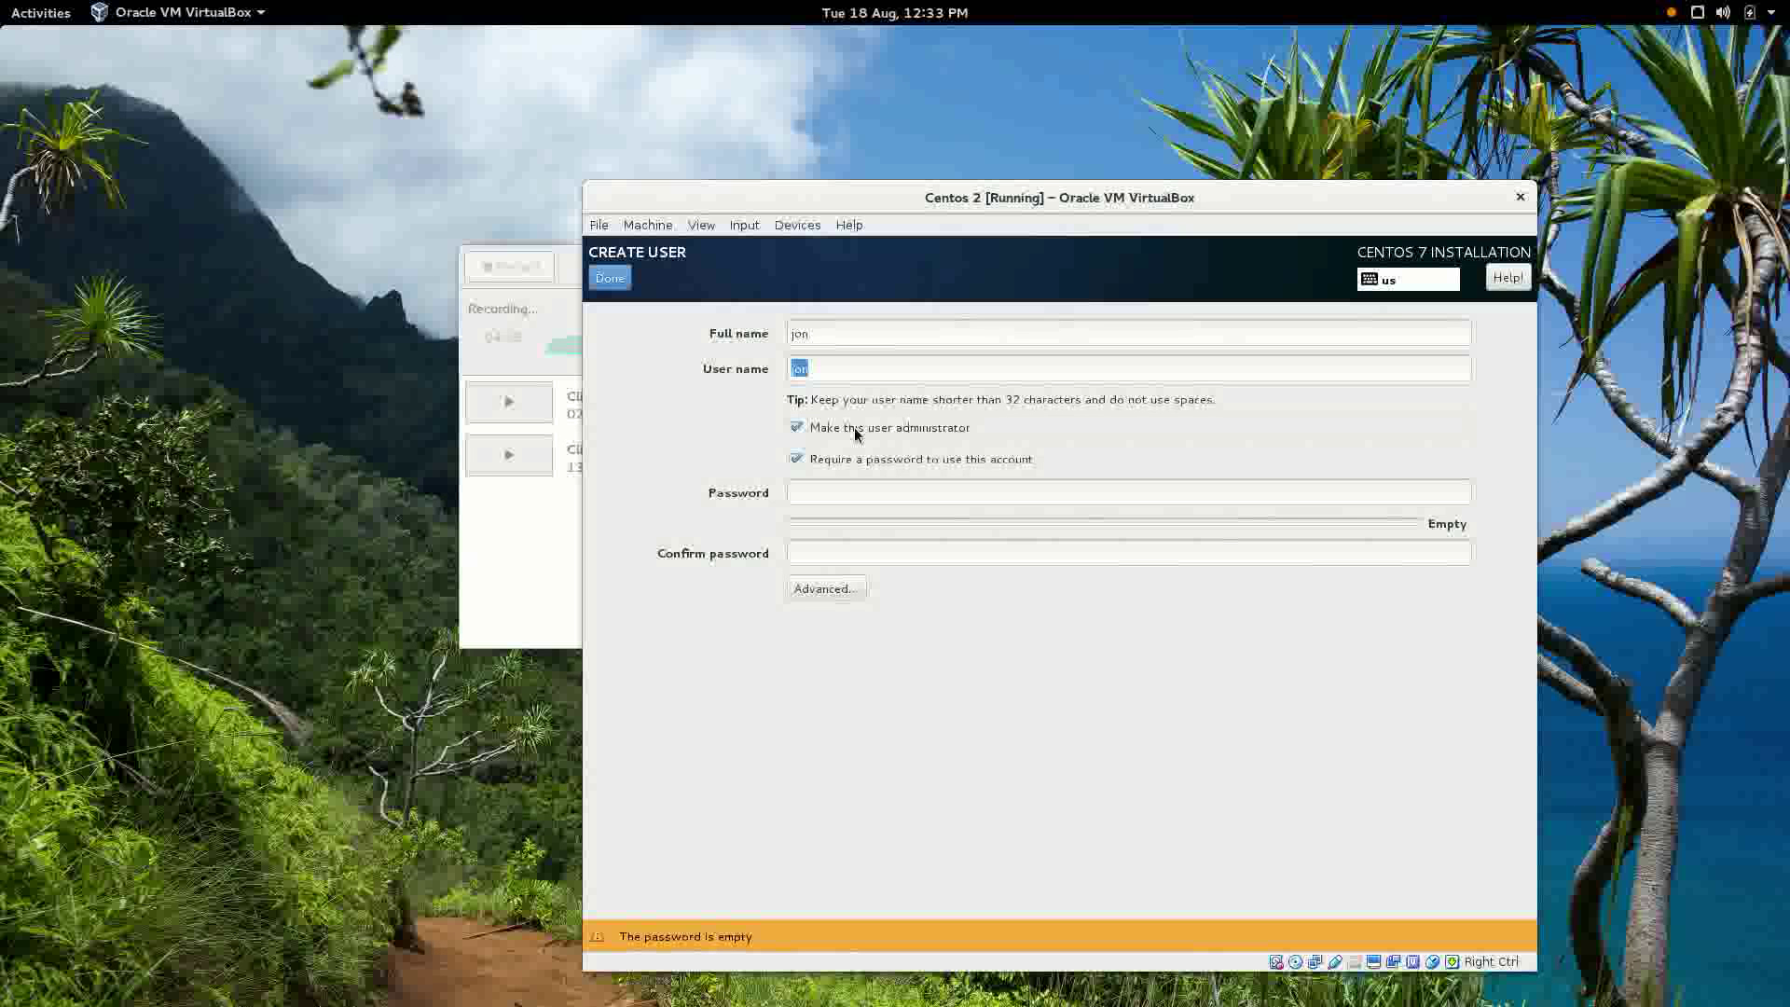
Set and confirm the user's password, accepting it despite the weak-password warning.
left_click(858, 492)
type("a••")
key("Tab")
type("•••")
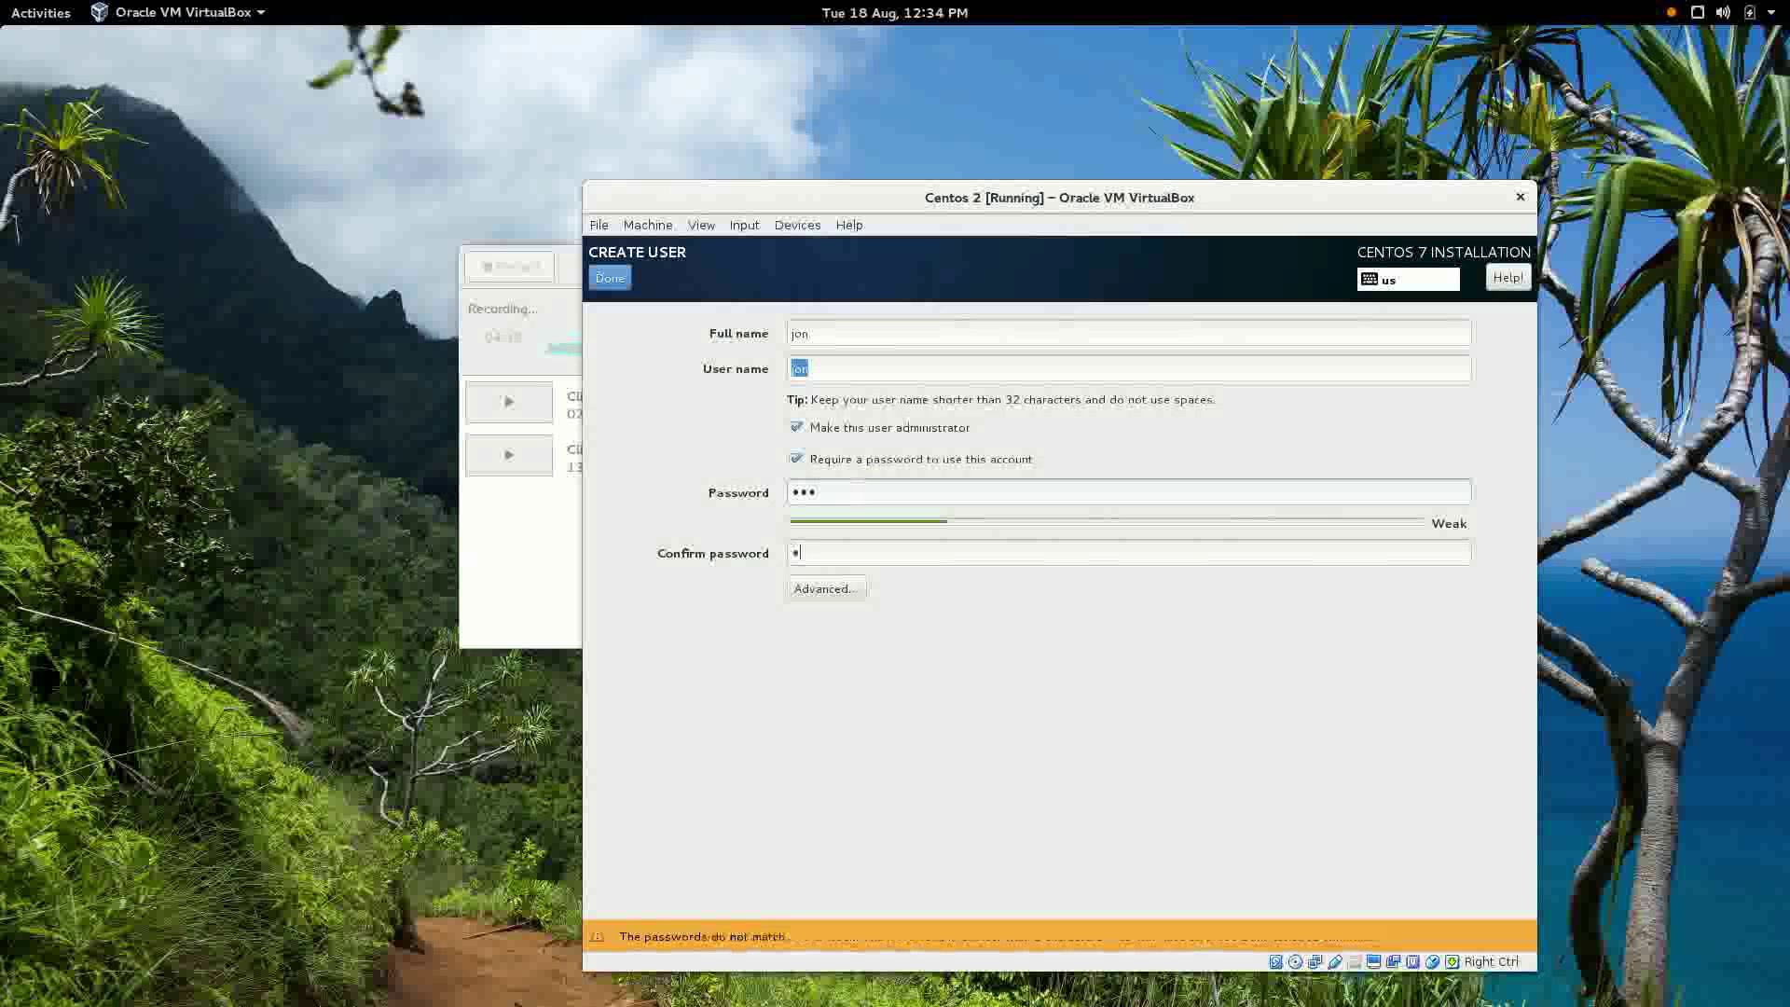
left_click(610, 279)
left_click(611, 280)
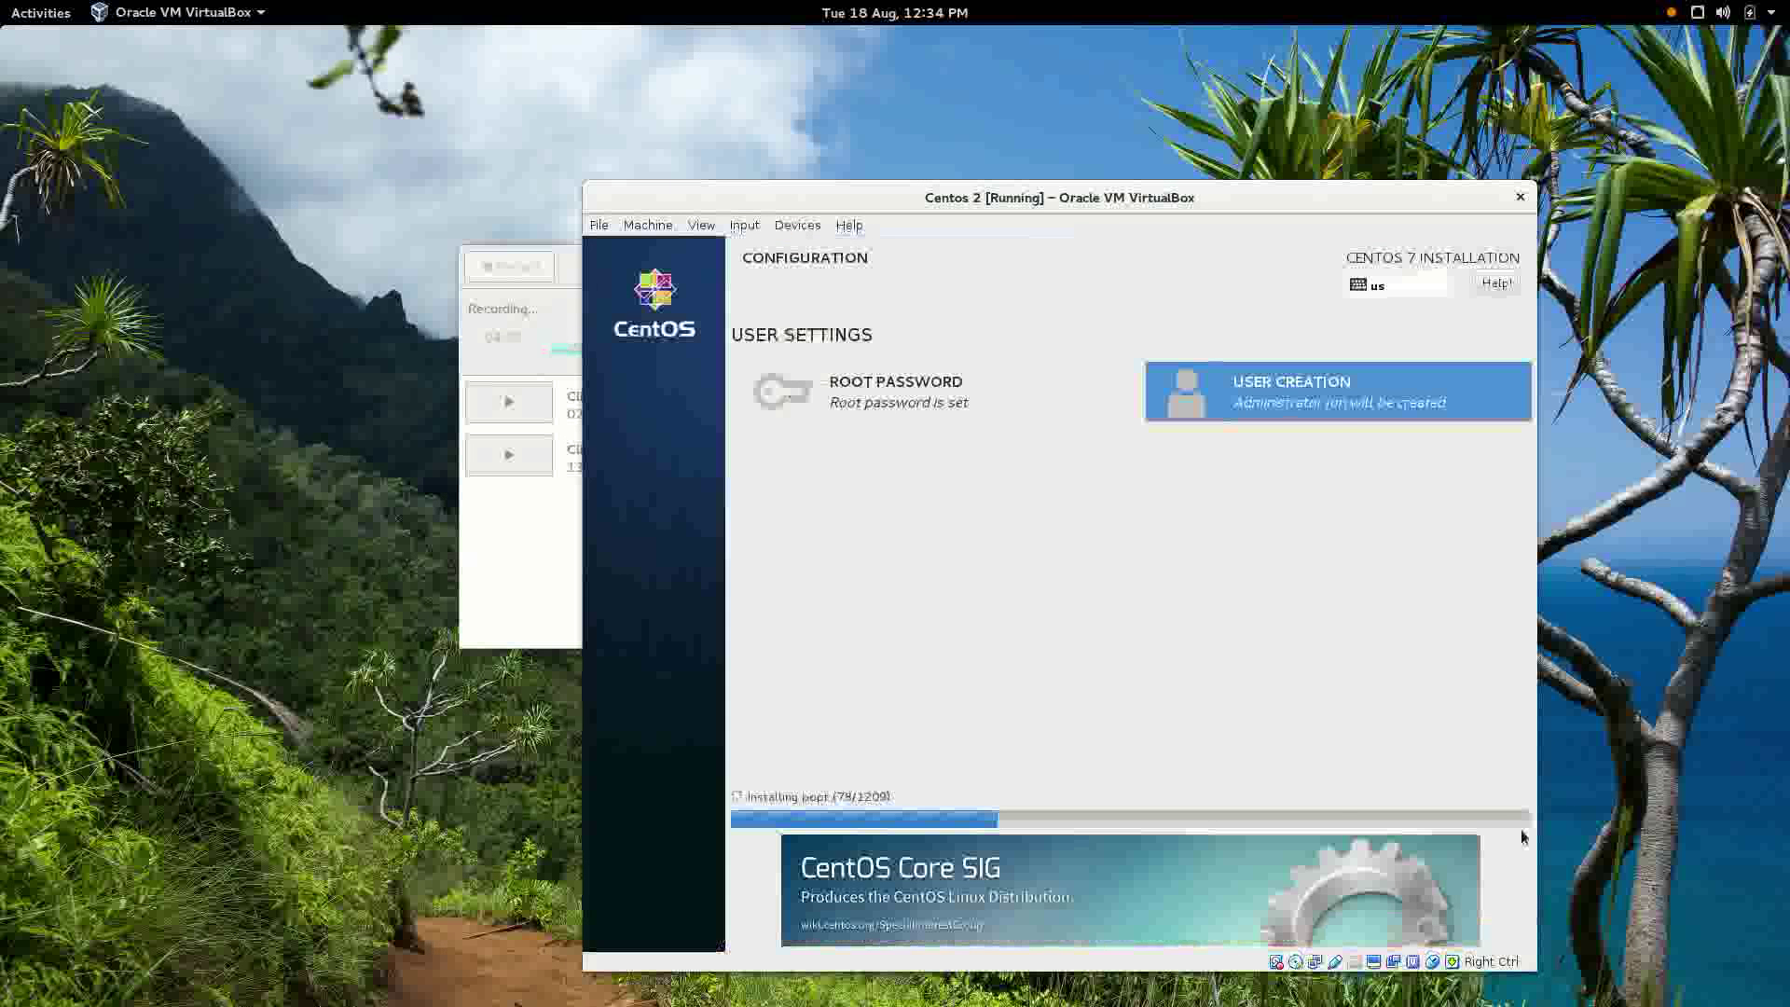